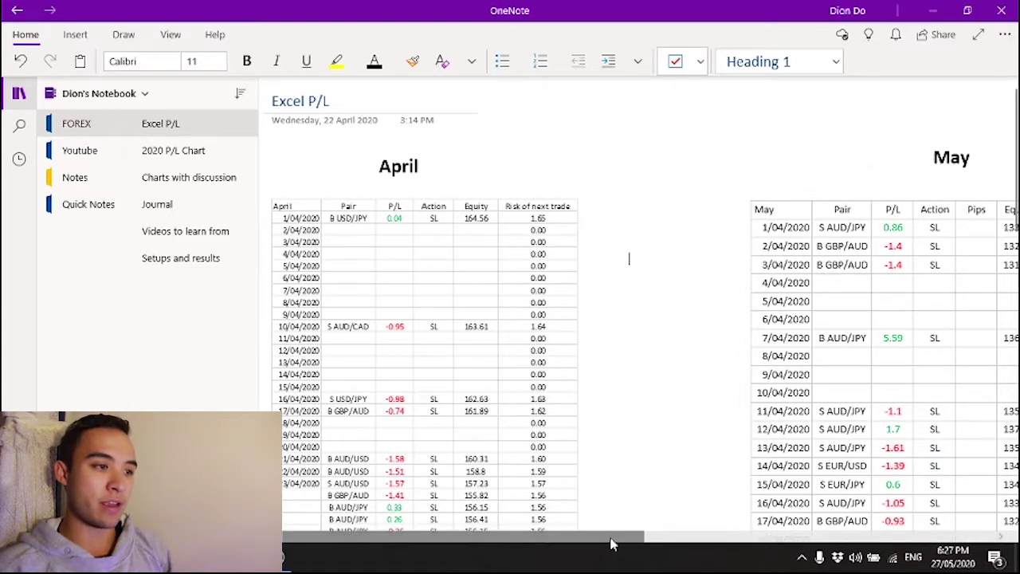
Review the May trade table on the Excel P/L page, including its Pips column and Total row
drag(610, 542, 742, 519)
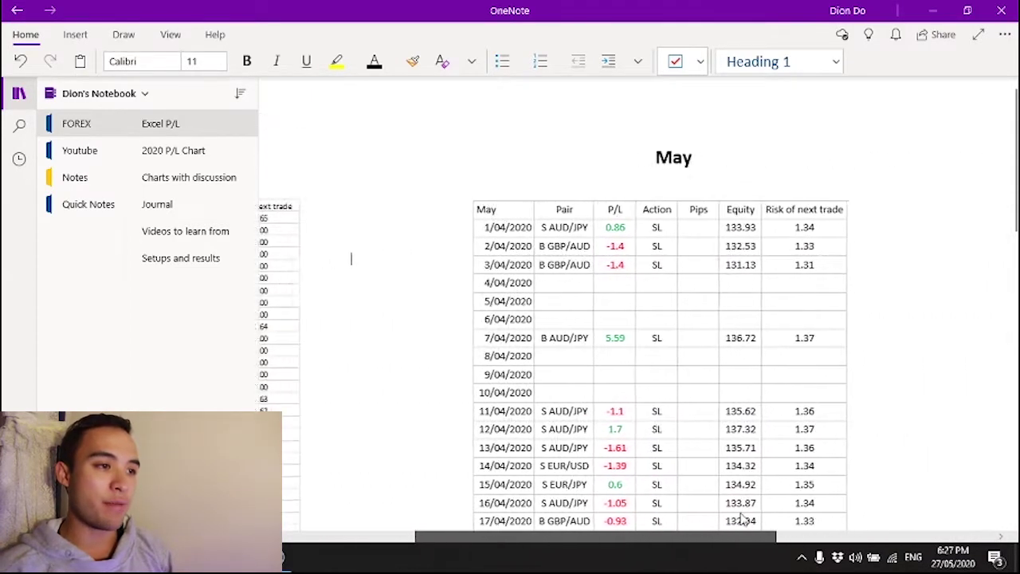
scroll(726, 264, down, 3)
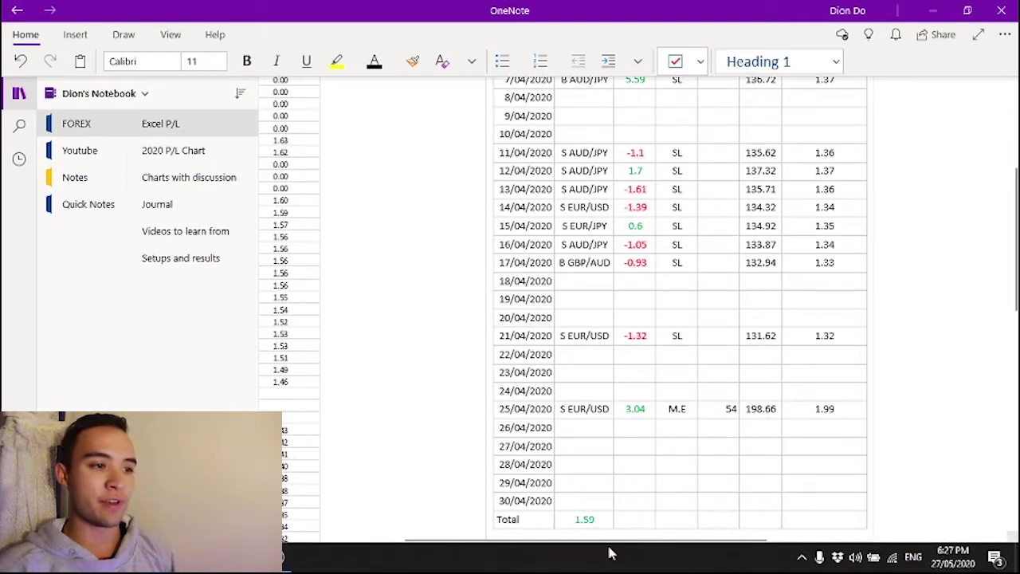
scroll(599, 426, down, 3)
scroll(591, 390, up, 6)
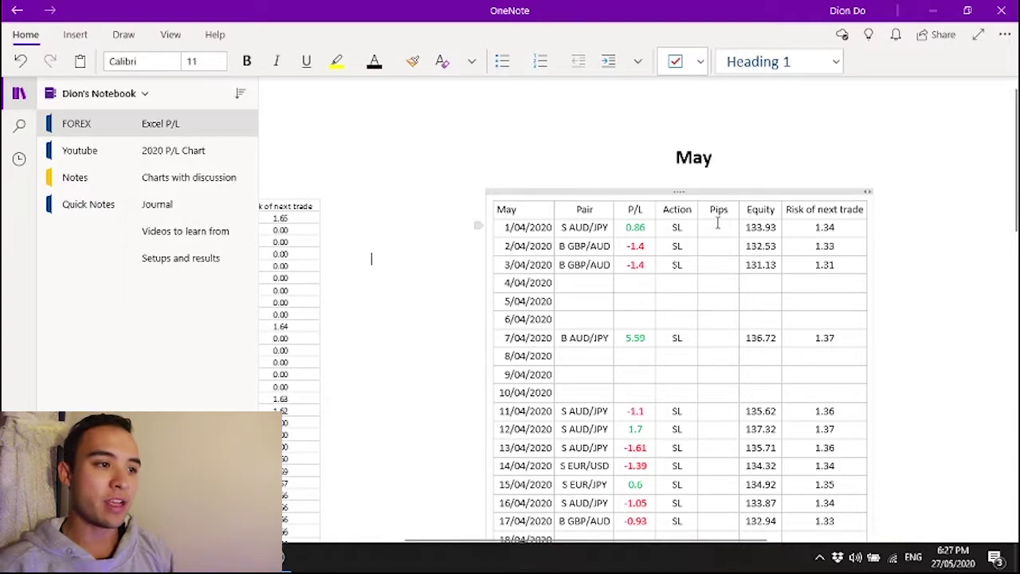
drag(717, 223, 721, 339)
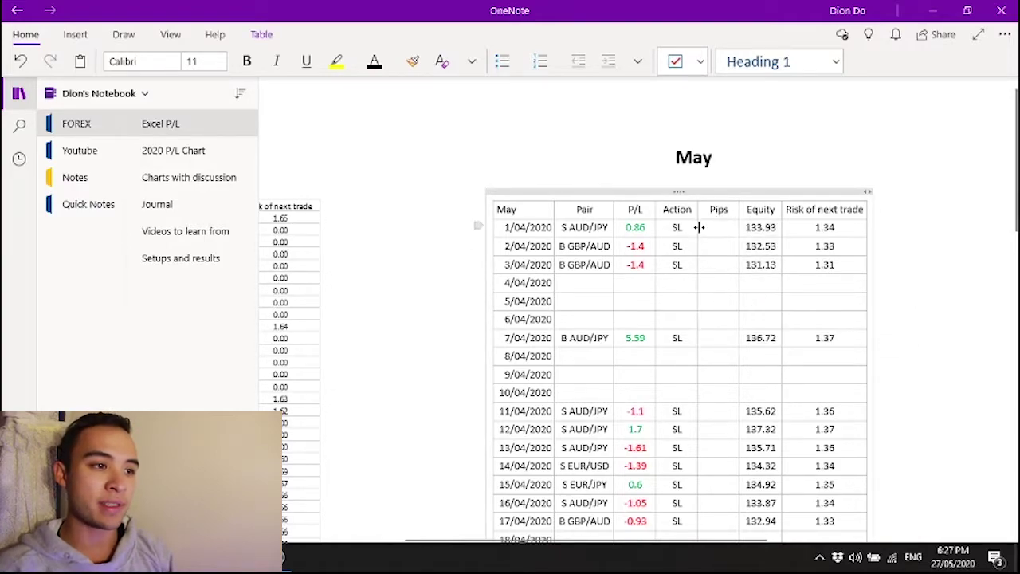
scroll(700, 228, down, 3)
scroll(701, 231, down, 3)
scroll(706, 311, up, 2)
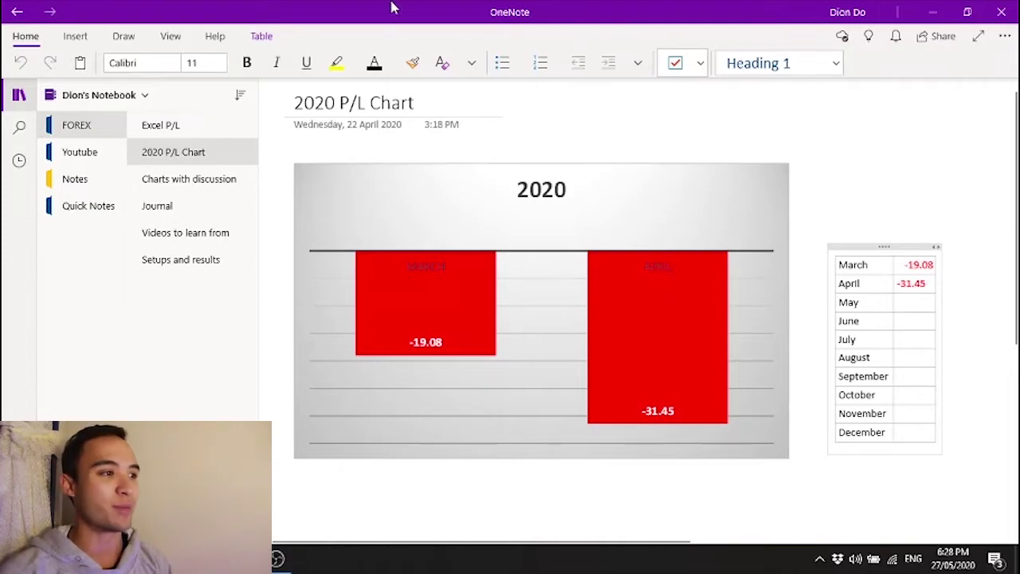
Open the Charts with discussion page and examine the EURUSD chart and notes under Thursday 27/5/2020
click(191, 179)
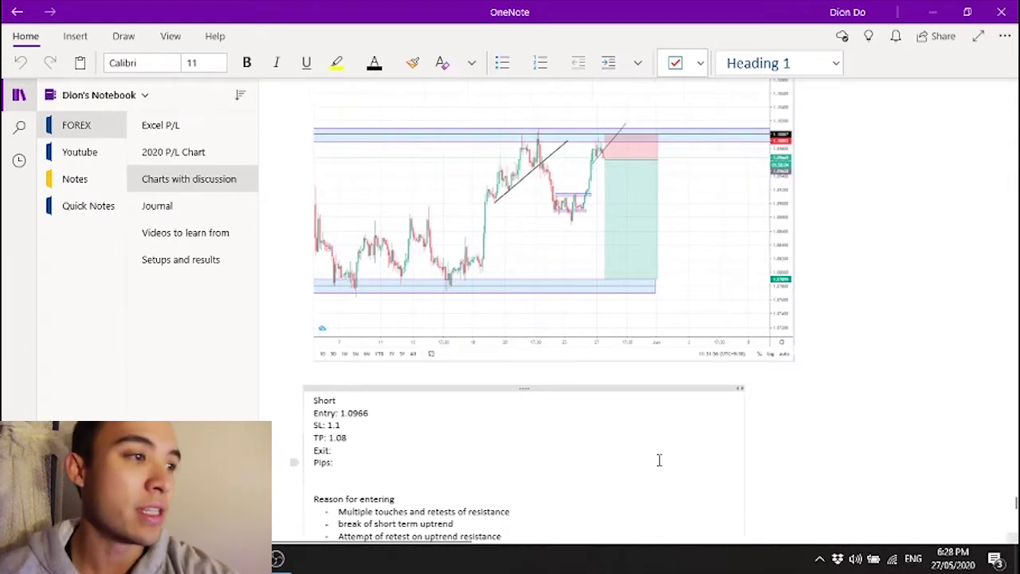
scroll(900, 271, up, 5)
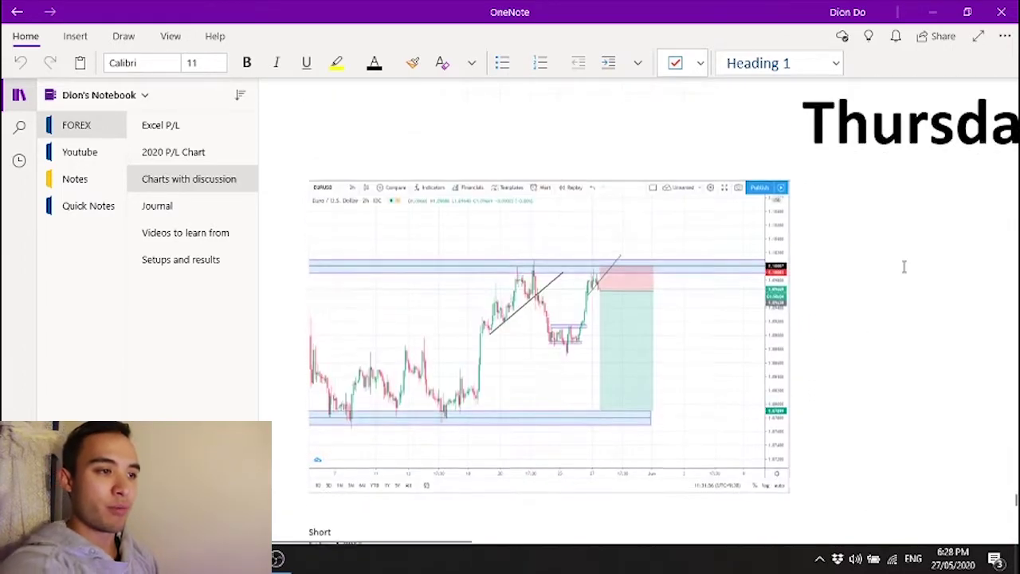
scroll(901, 295, down, 2)
scroll(892, 306, down, 2)
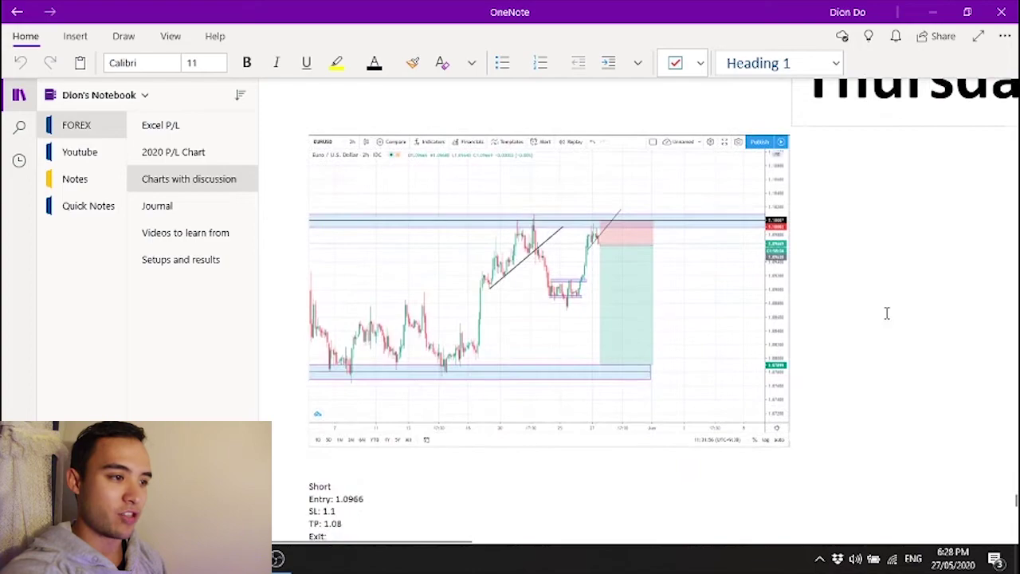
ctrl+scroll(893, 322, down, 3)
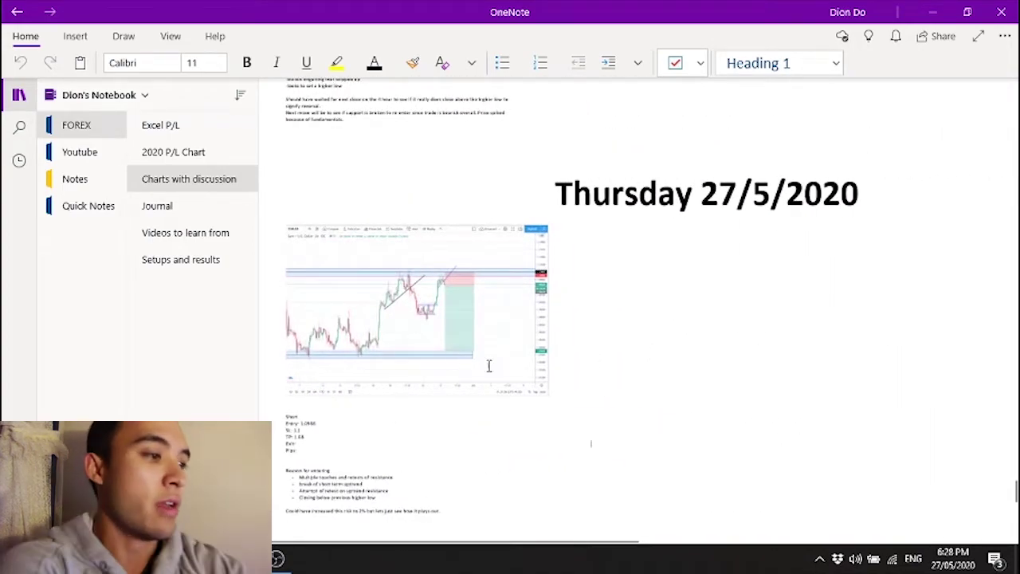
ctrl+scroll(517, 354, up, 3)
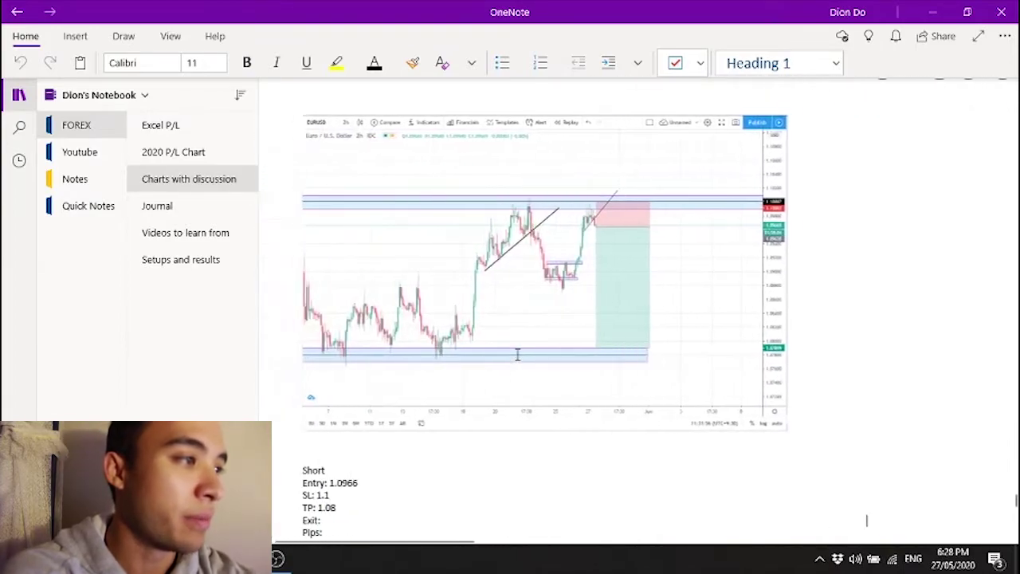
ctrl+scroll(518, 354, down, 2)
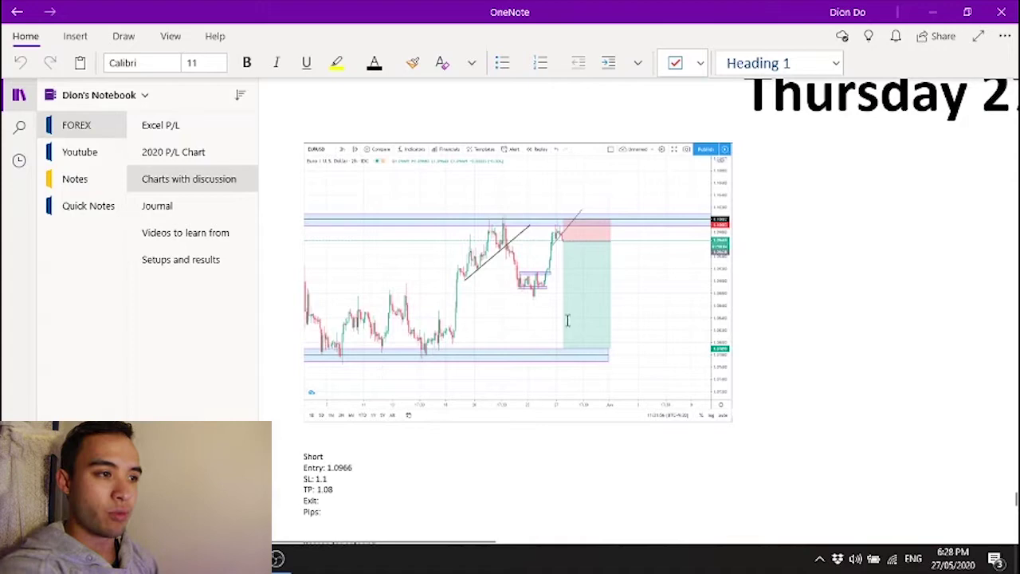
scroll(597, 323, up, 2)
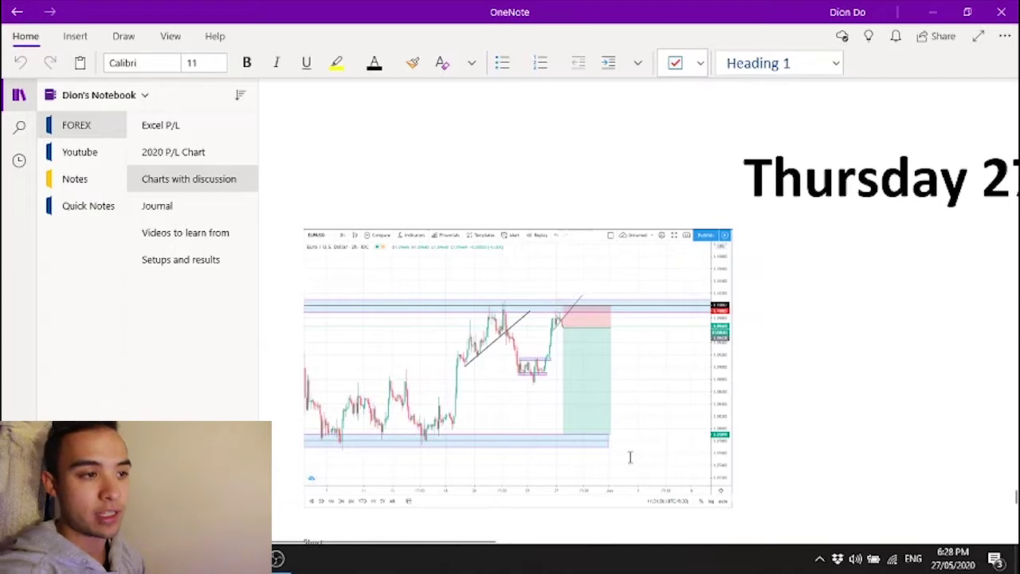
scroll(588, 359, down, 6)
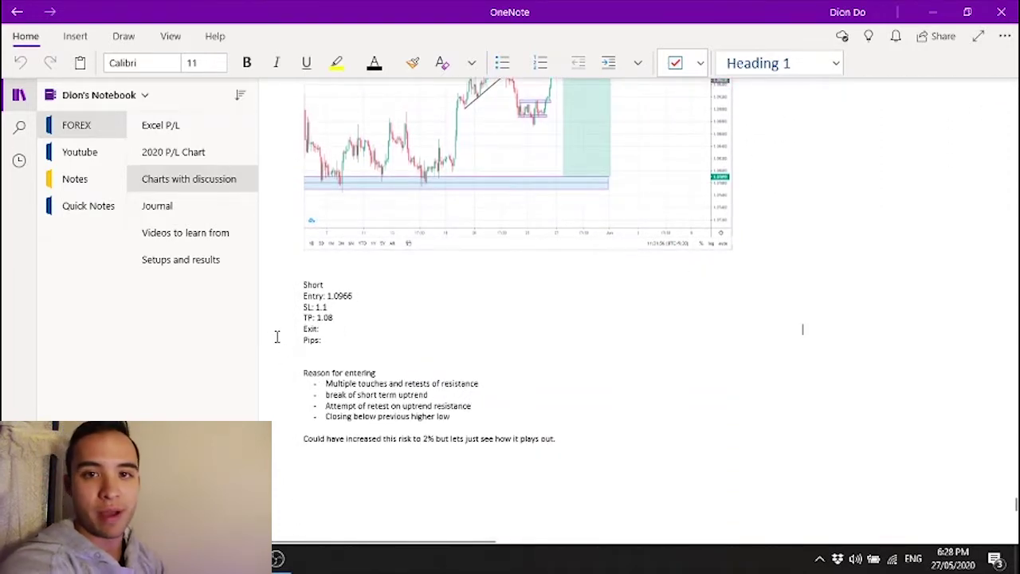
Look back through the earlier chart entries, including the Thursday 14 May EURUSD and EURJPY trades, and read their comments
scroll(317, 295, down, 20)
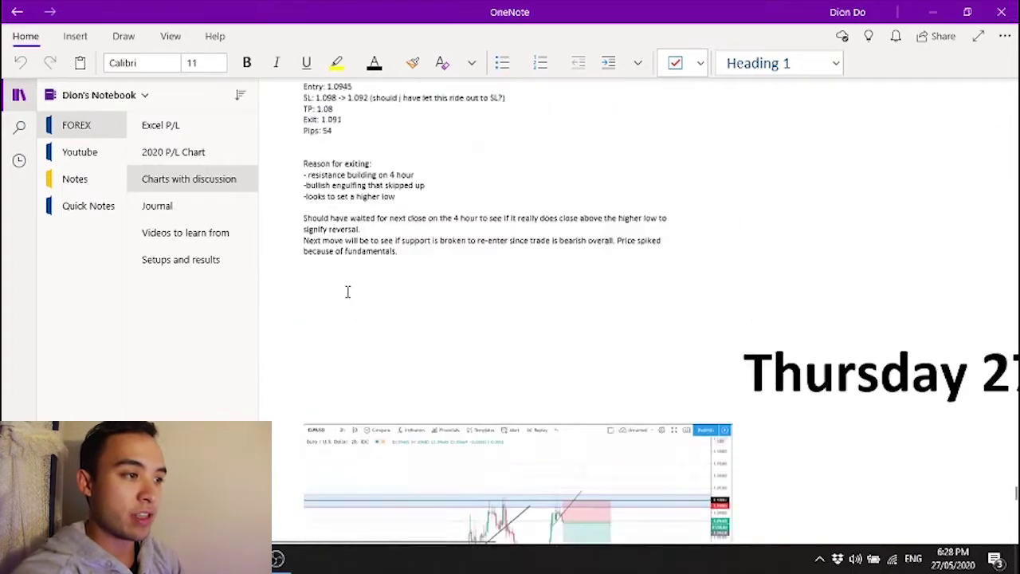
scroll(581, 269, up, 3)
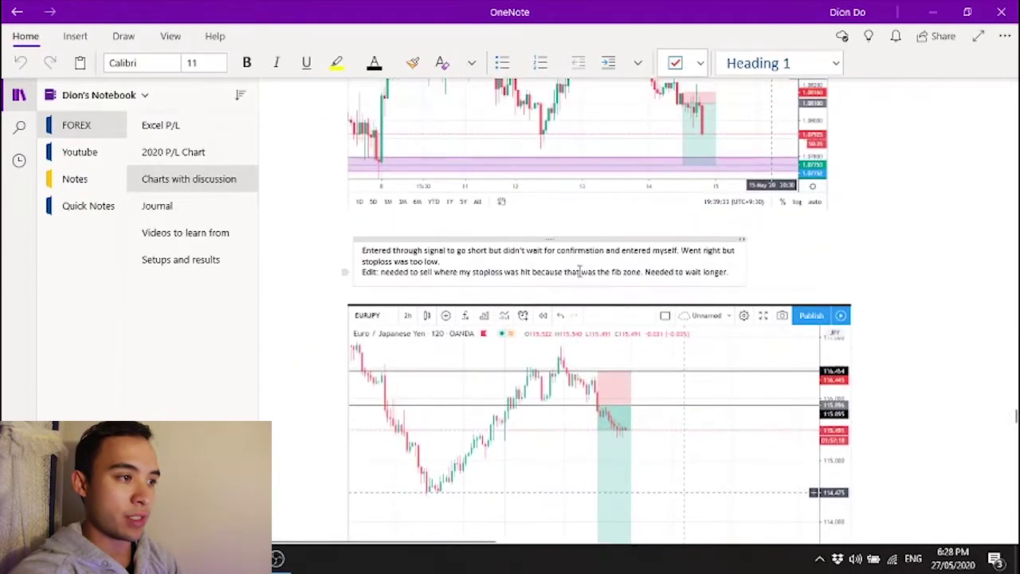
scroll(690, 281, up, 3)
scroll(690, 281, up, 2)
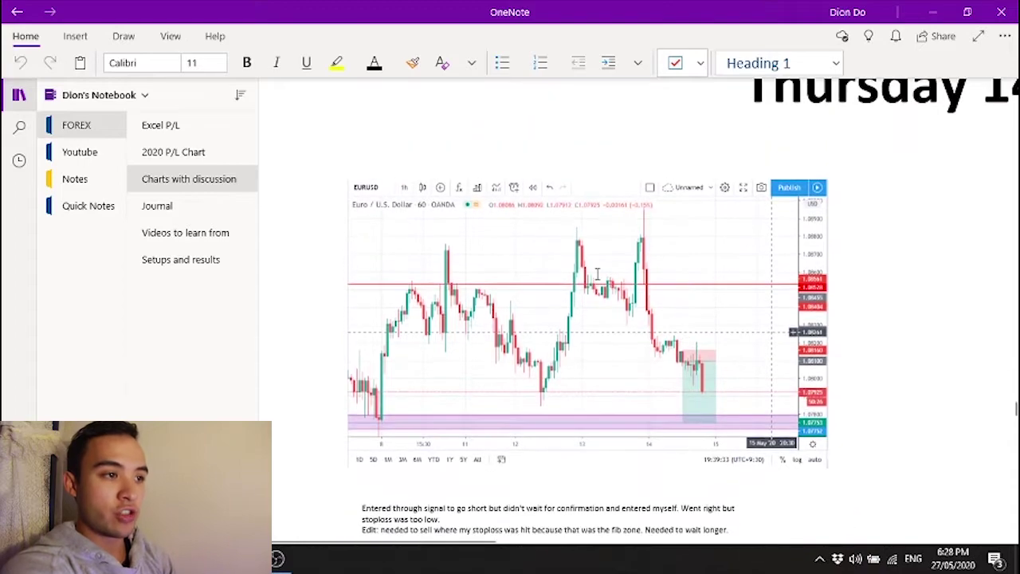
scroll(605, 279, down, 3)
scroll(457, 321, down, 5)
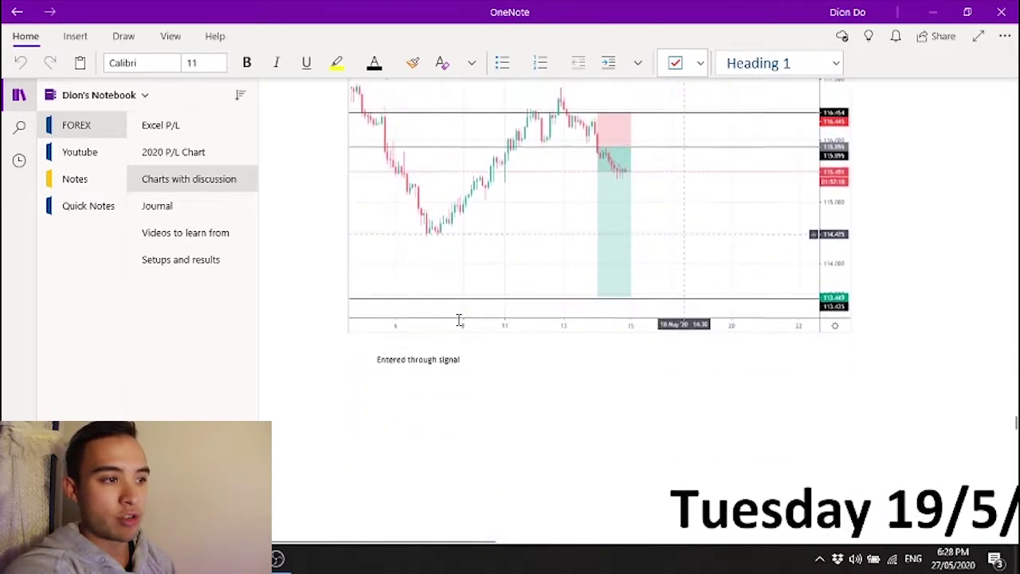
scroll(493, 324, up, 1)
scroll(653, 326, up, 5)
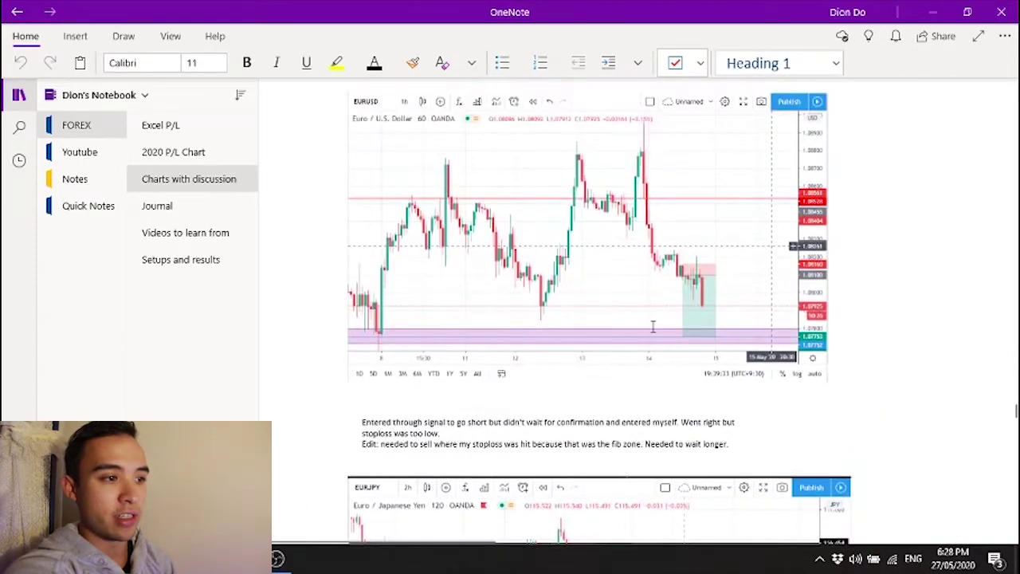
scroll(482, 434, down, 15)
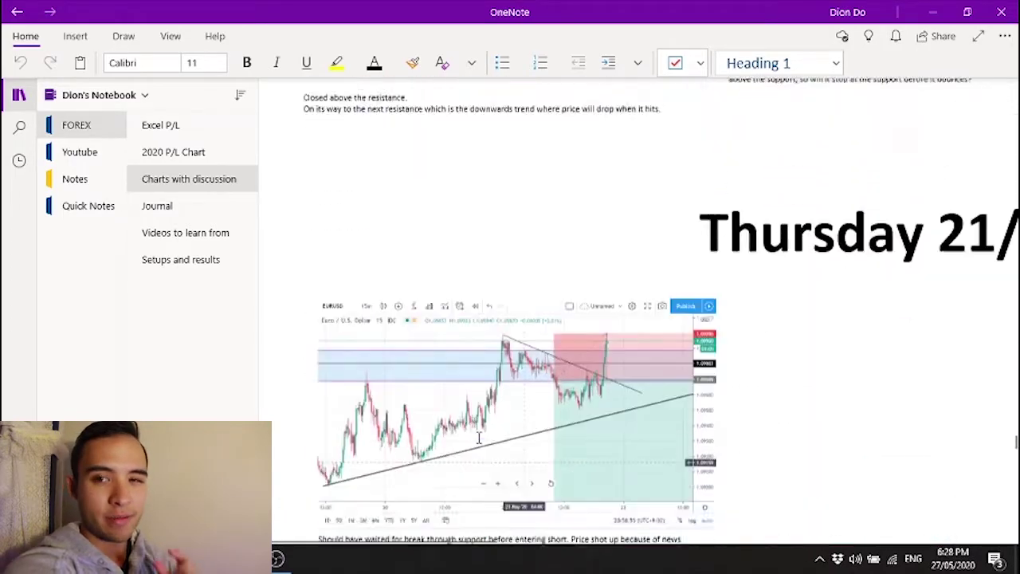
scroll(499, 353, down, 20)
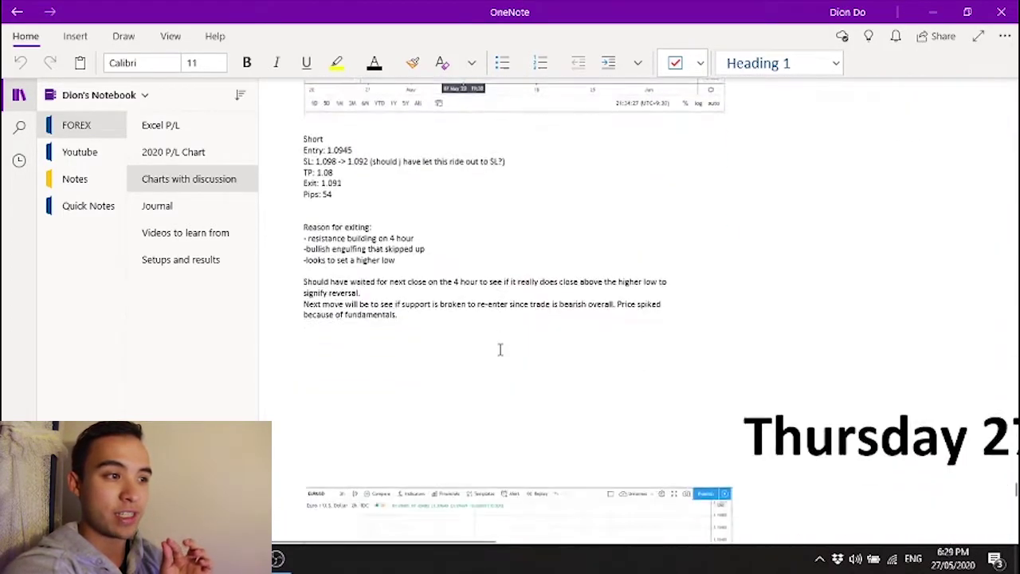
Return to the Thursday 27/5/2020 entry and examine its heading, chart, and the entry, SL, TP, exit and pips lines
scroll(499, 348, down, 5)
scroll(503, 351, up, 3)
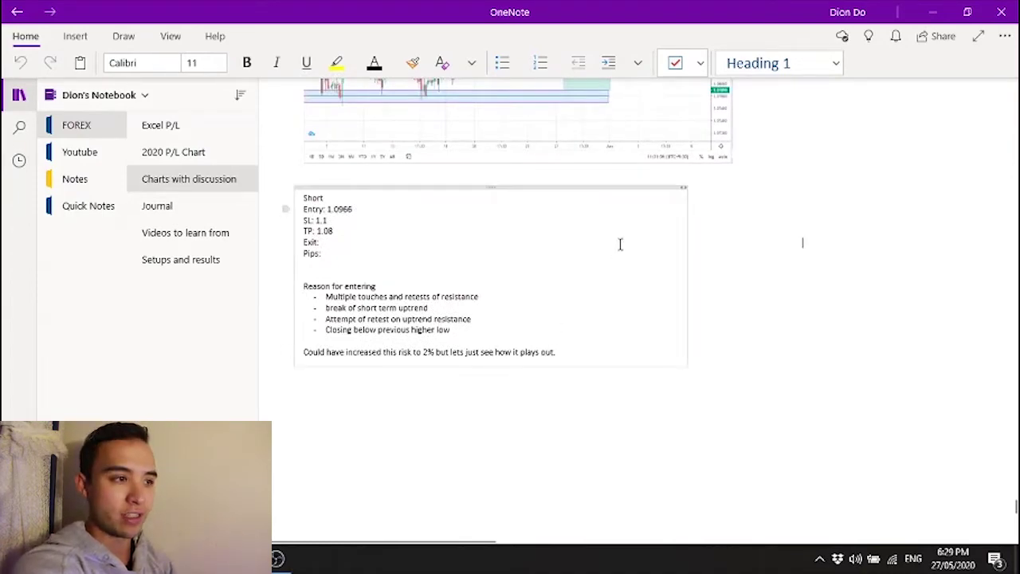
scroll(585, 282, up, 3)
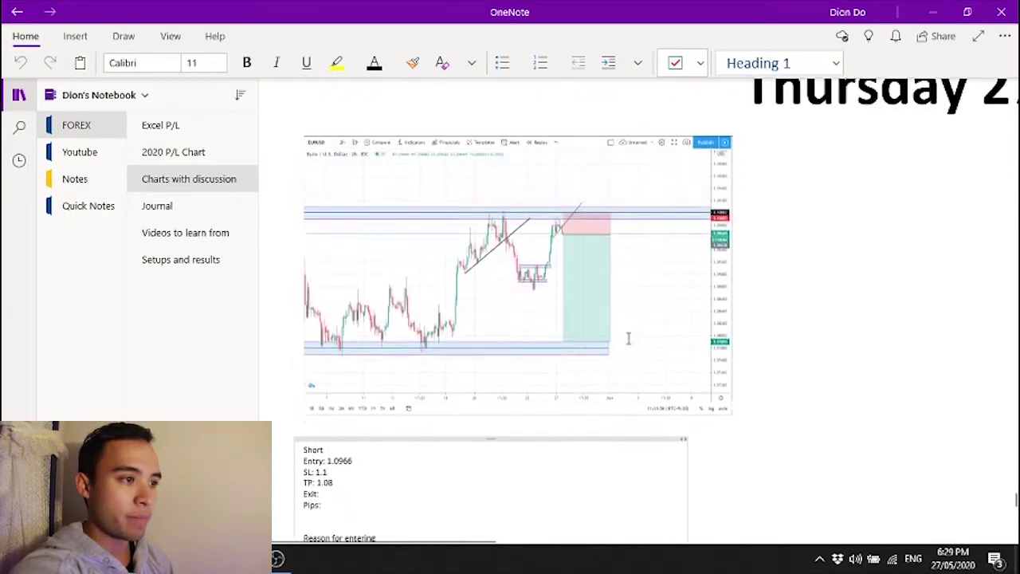
scroll(847, 204, up, 2)
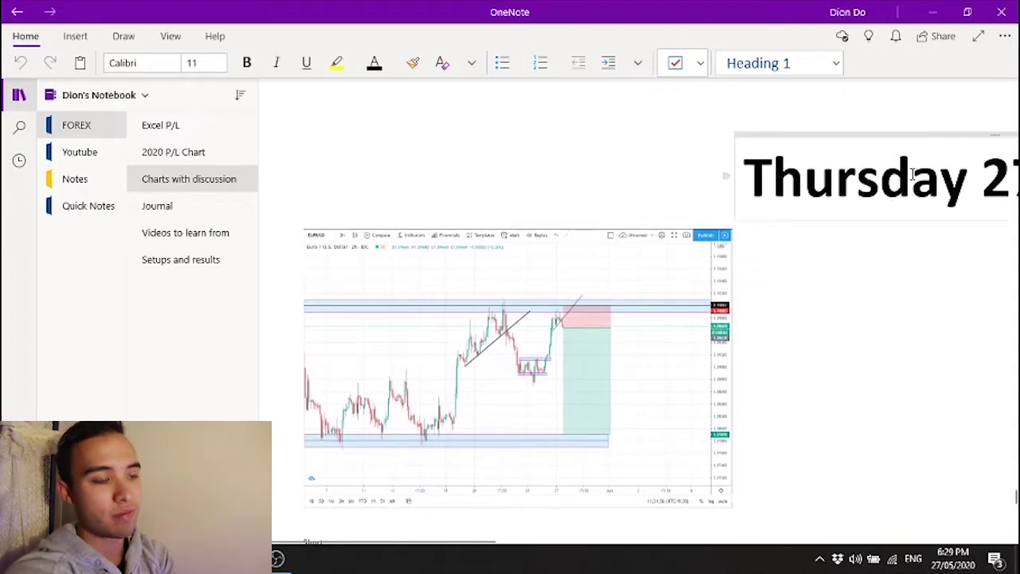
click(856, 198)
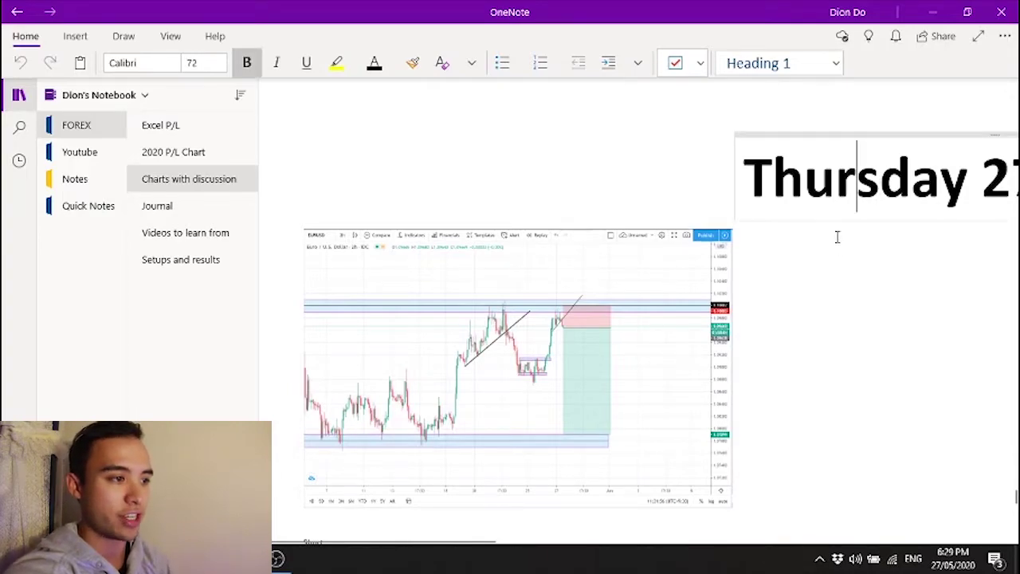
scroll(662, 295, down, 5)
scroll(350, 287, up, 4)
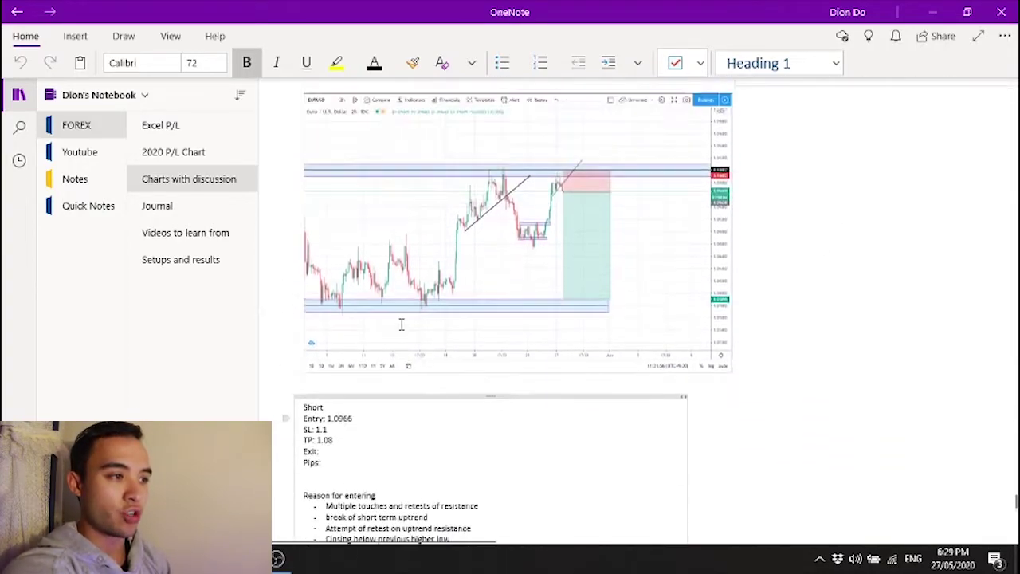
scroll(384, 309, down, 2)
scroll(384, 309, down, 4)
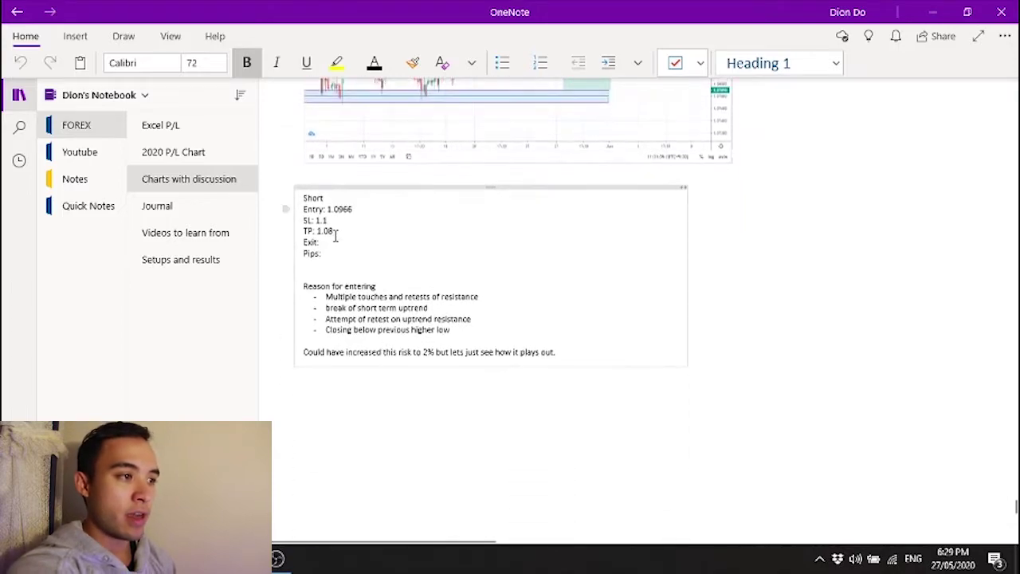
scroll(365, 281, up, 2)
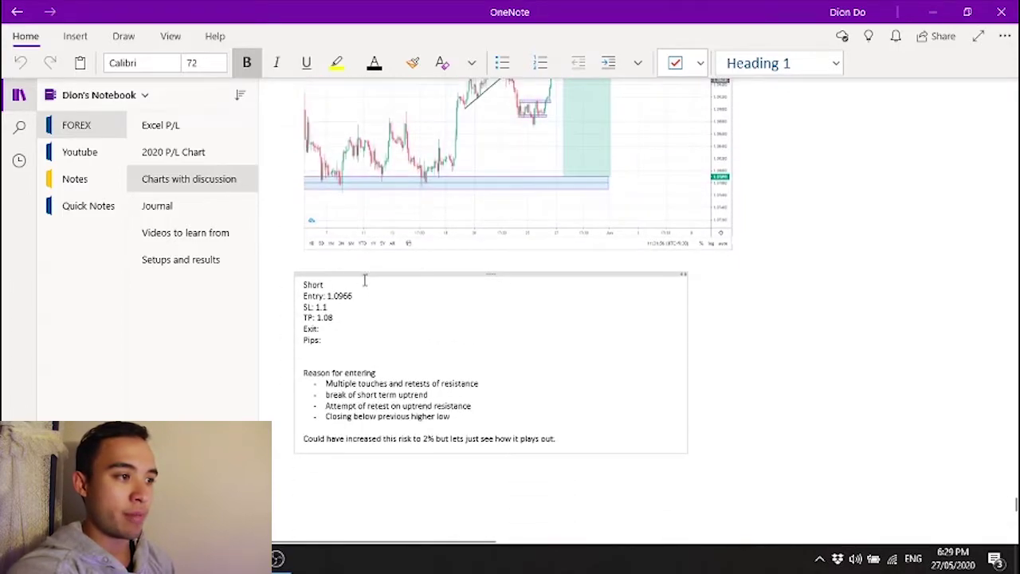
Read the Exit and Pips fields and compare the listed reasons for entering the short with the chart above
click(322, 329)
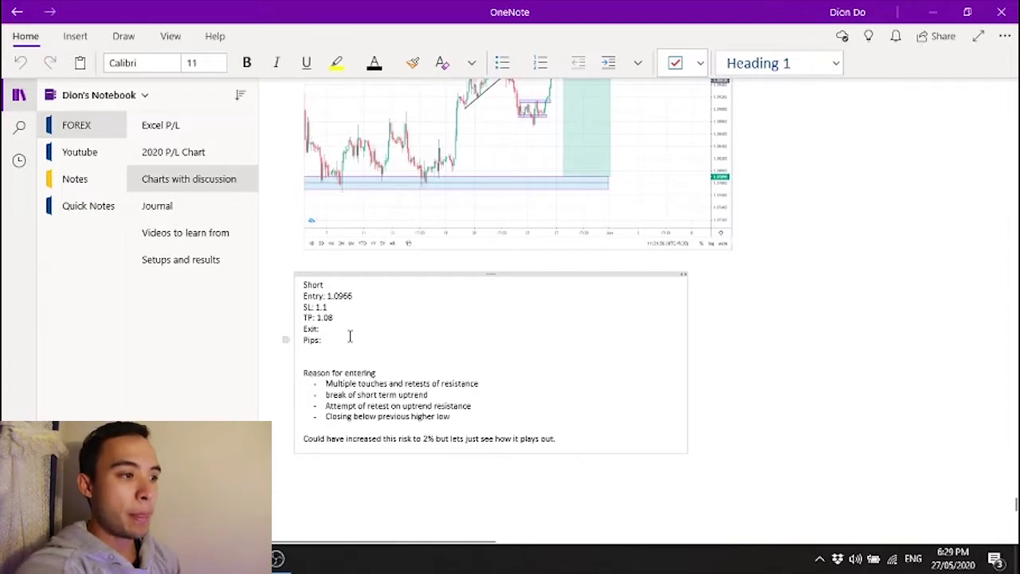
scroll(349, 336, down, 2)
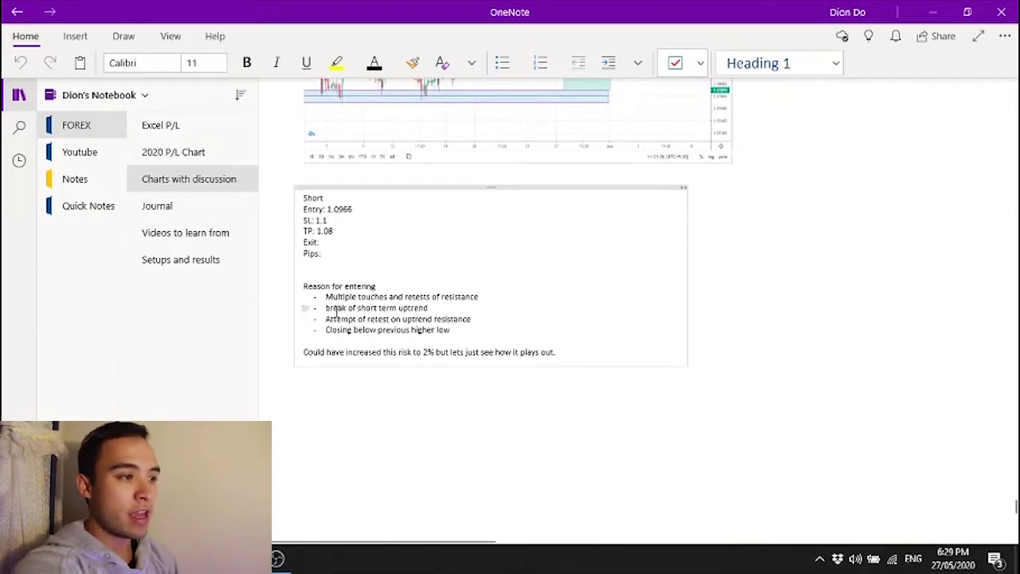
scroll(430, 301, up, 5)
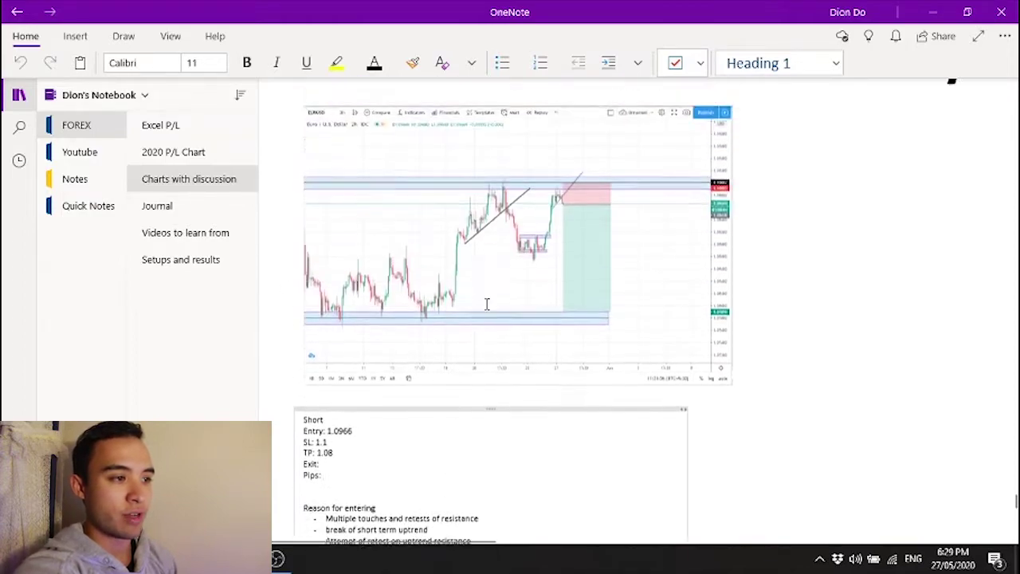
scroll(439, 329, down, 3)
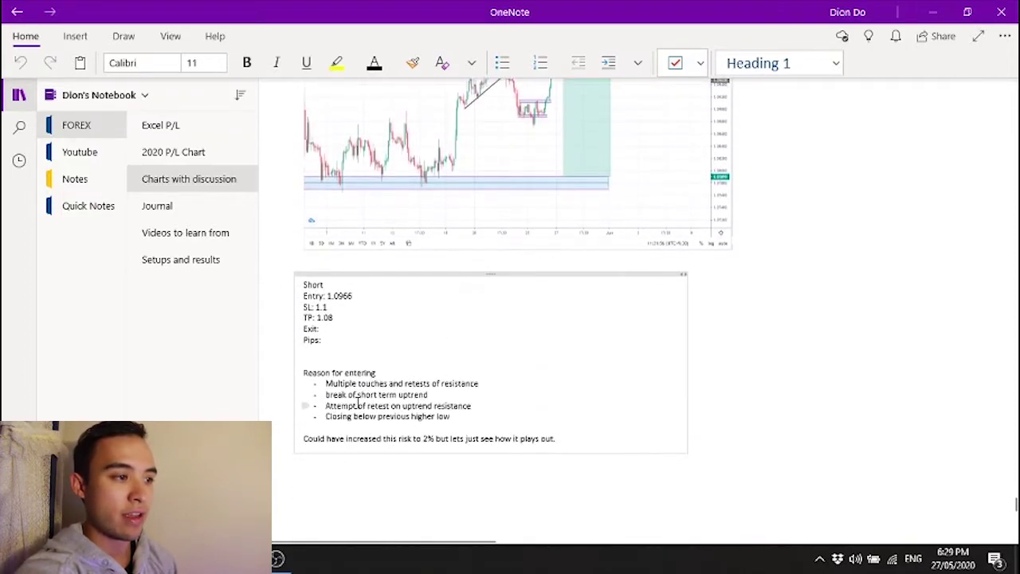
scroll(494, 370, up, 4)
scroll(494, 370, up, 1)
scroll(569, 333, down, 5)
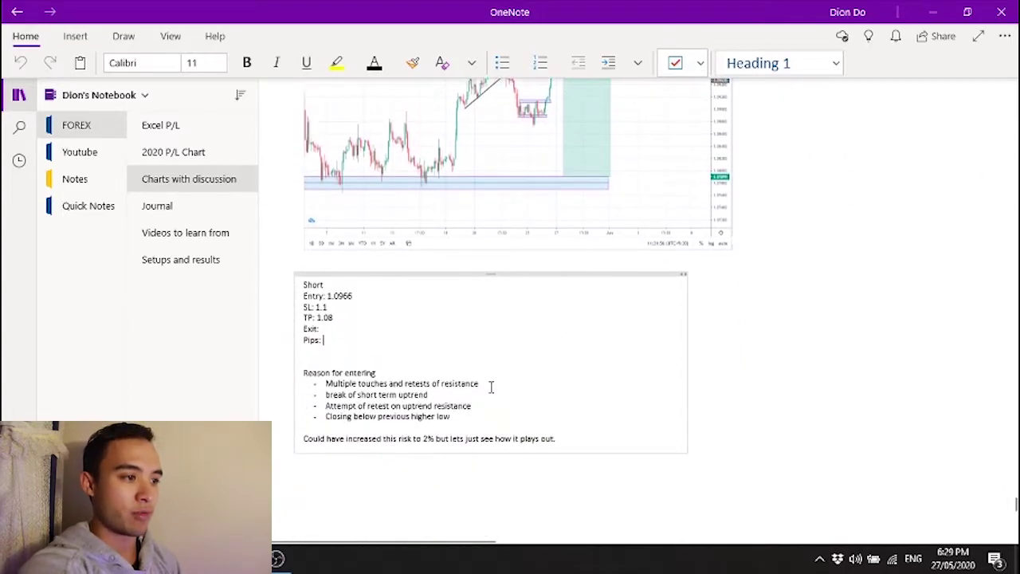
scroll(572, 302, up, 3)
scroll(571, 229, down, 3)
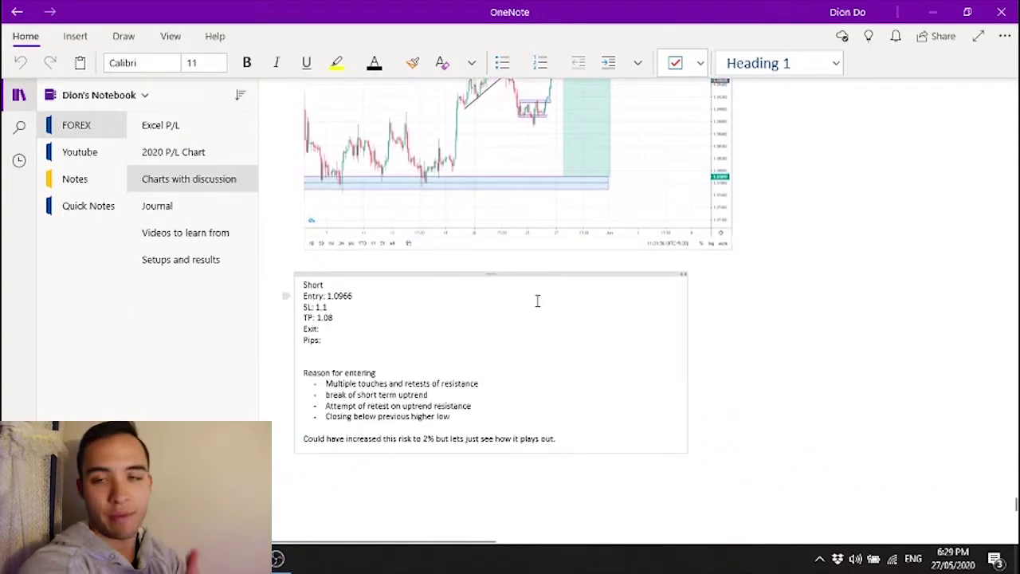
Read the closing remark about increasing the risk to 2% beneath the reasons for entering
click(516, 340)
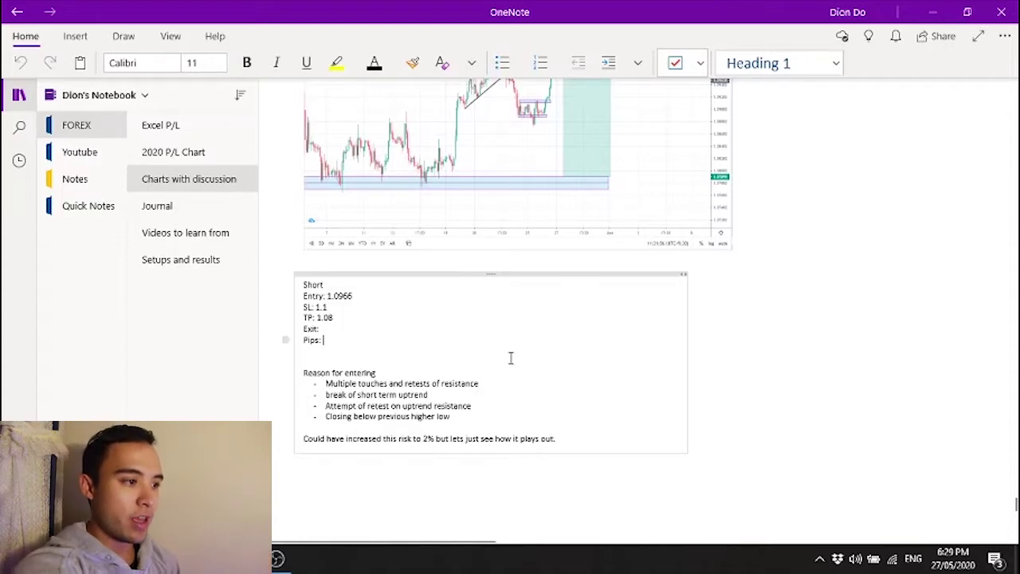
scroll(510, 358, down, 2)
drag(302, 357, 518, 350)
click(526, 353)
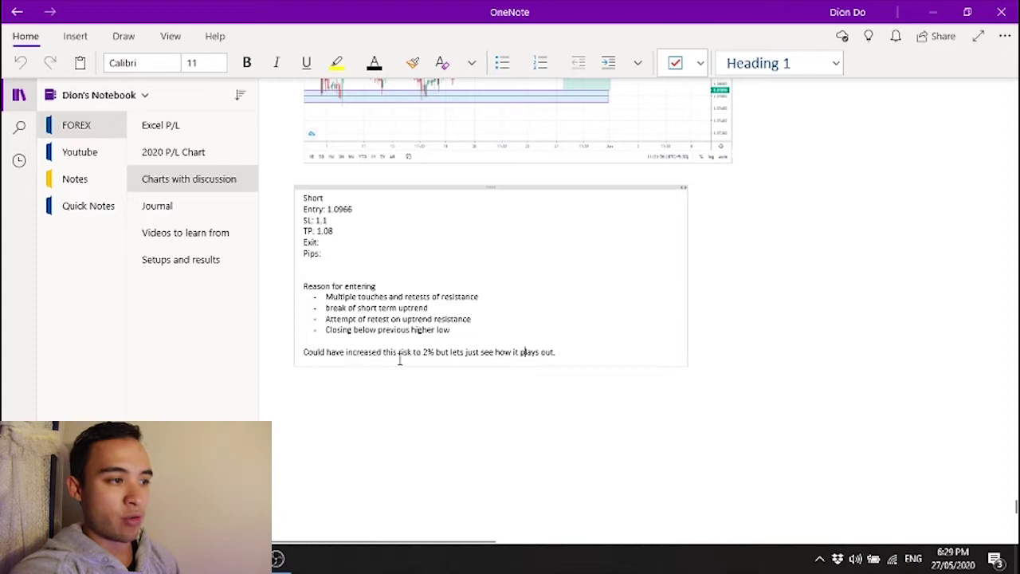
Open the Journal page and read through its May entries down to the one dated 25/05/2020
scroll(558, 374, up, 3)
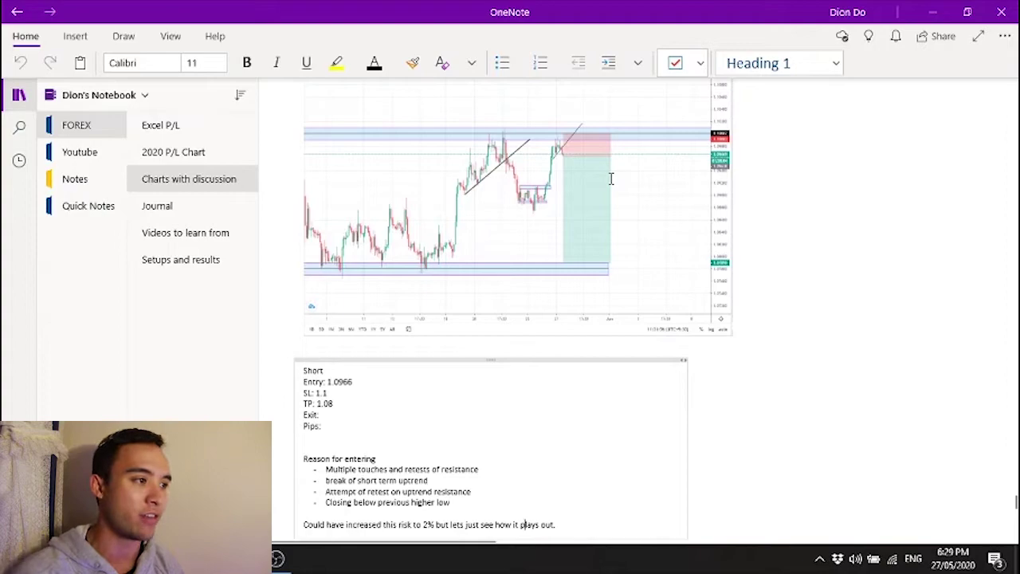
click(174, 206)
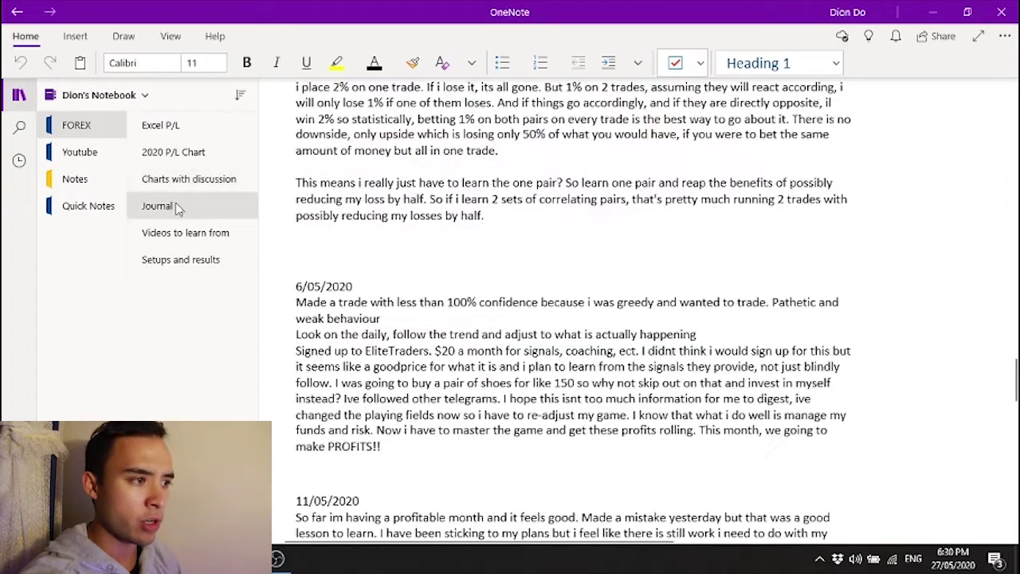
scroll(490, 253, down, 15)
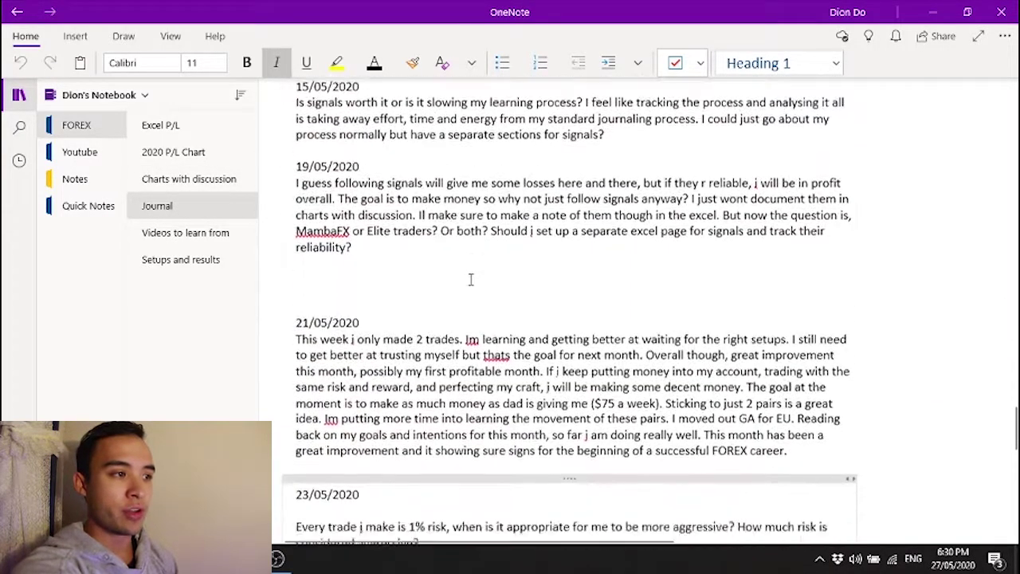
scroll(478, 279, down, 5)
scroll(483, 278, up, 5)
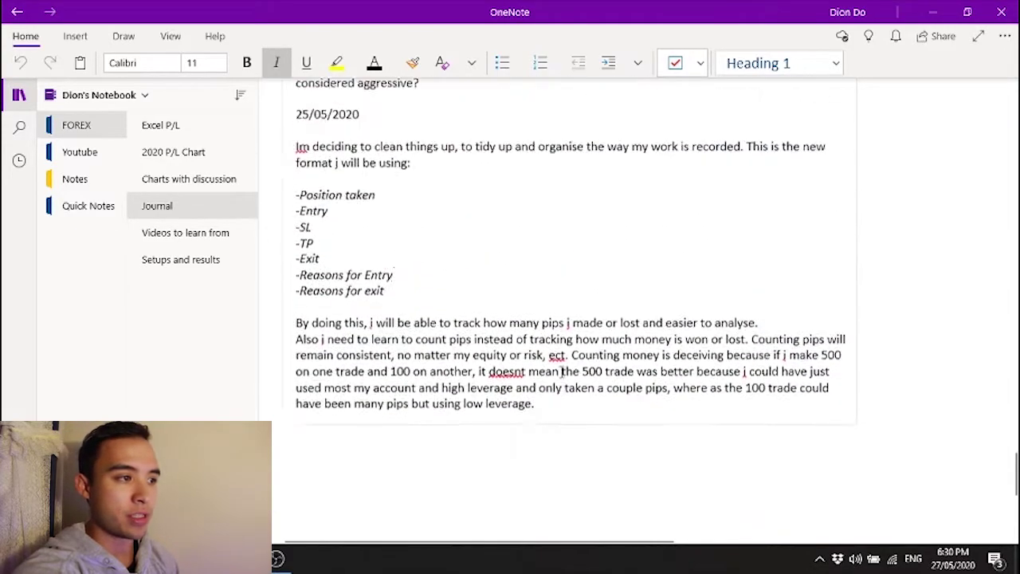
Highlight the 25/05/2020 entry's opening sentence and its format list from Position taken to Reasons for exit while reading them
drag(296, 205, 772, 206)
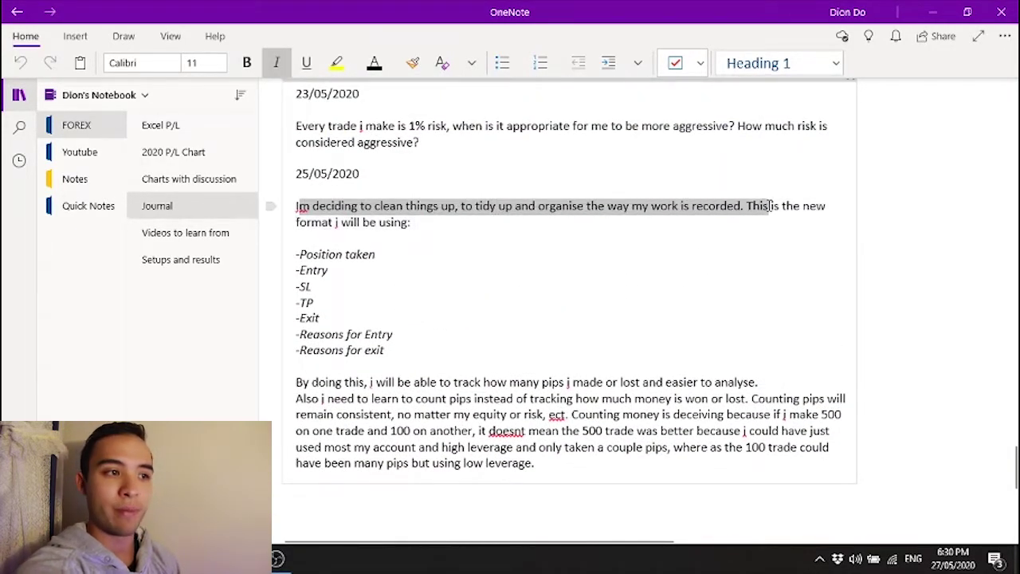
click(533, 252)
scroll(358, 235, down, 1)
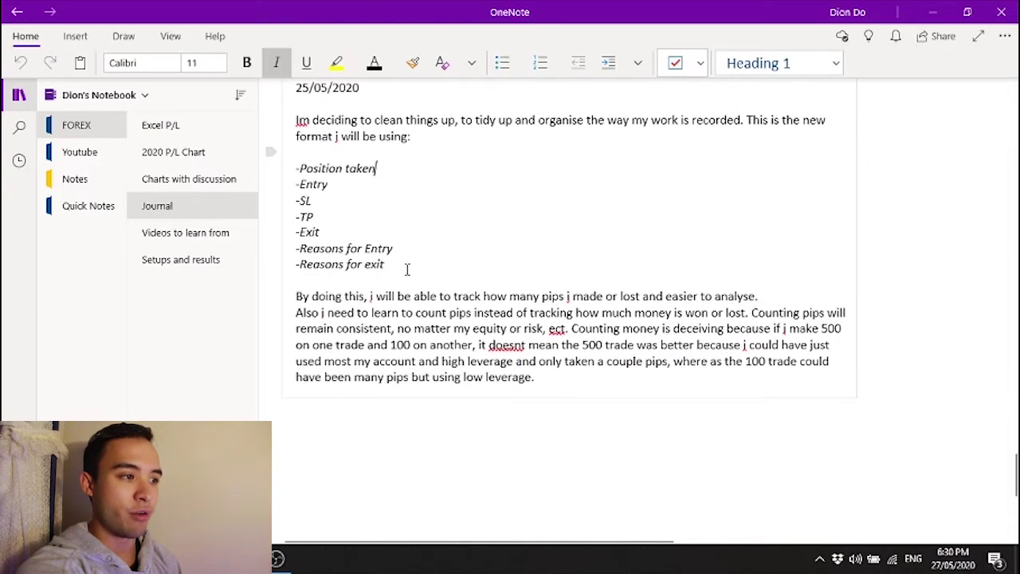
drag(403, 266, 296, 185)
click(622, 258)
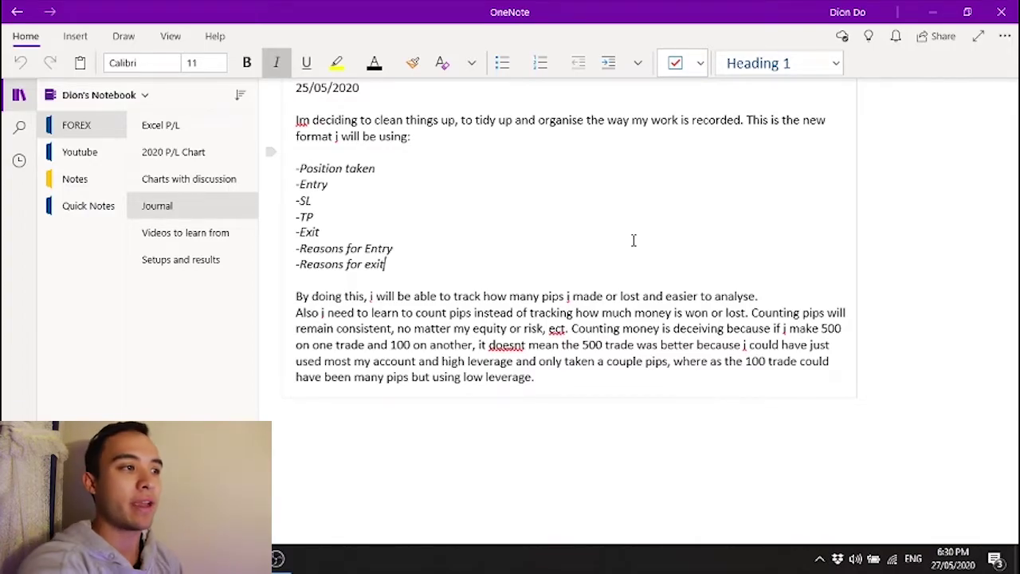
Look back through the older Journal entries, the 20% weekly compounding table and the handwritten trading routine to the page's beginning
scroll(633, 239, up, 20)
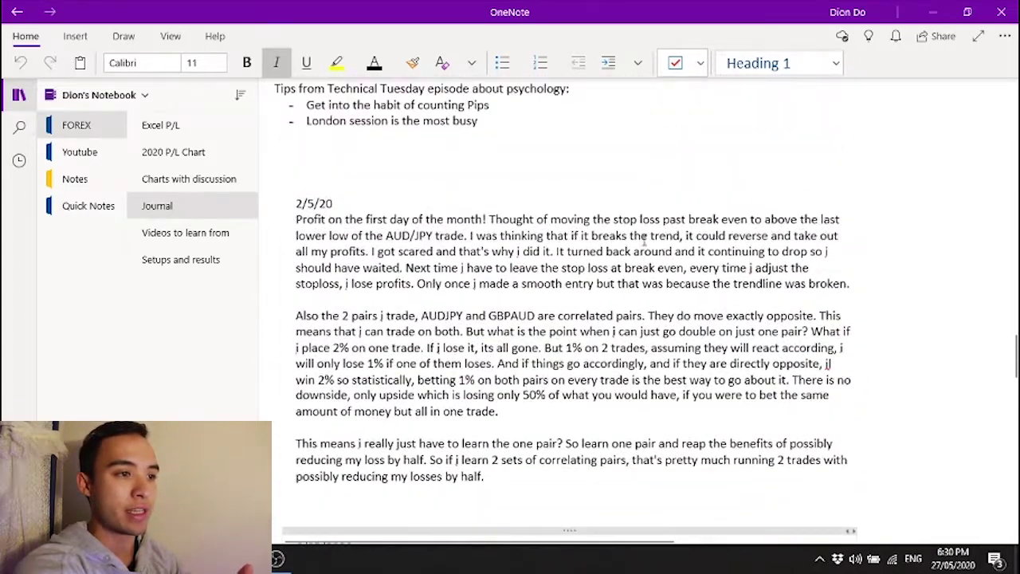
scroll(644, 241, up, 15)
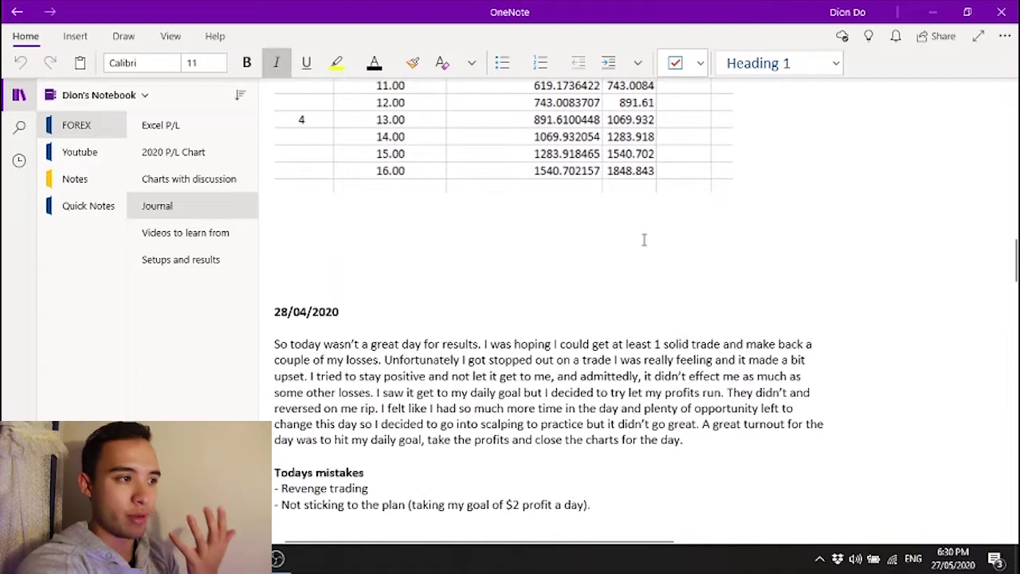
scroll(644, 239, up, 5)
scroll(580, 263, up, 10)
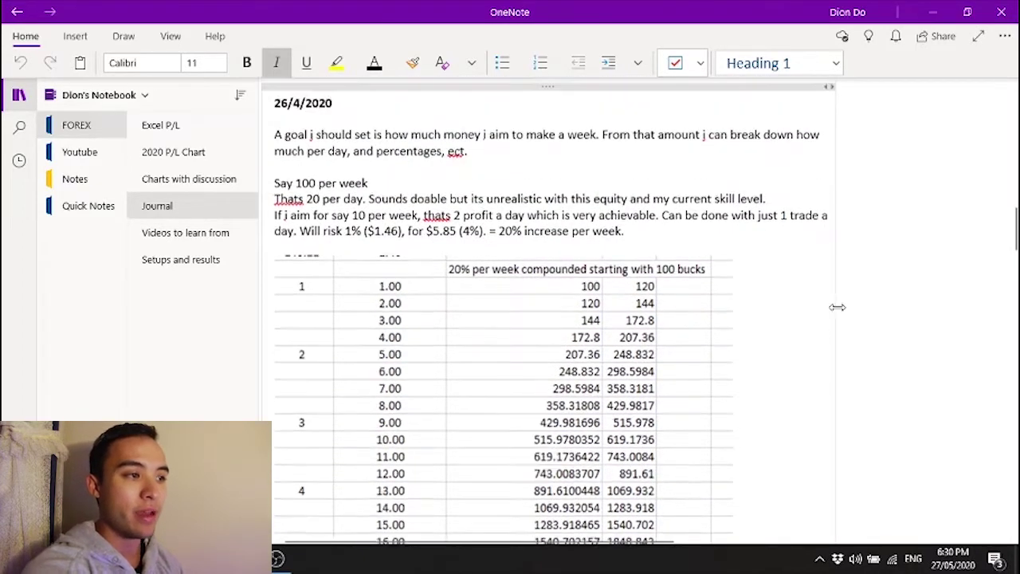
scroll(619, 297, down, 5)
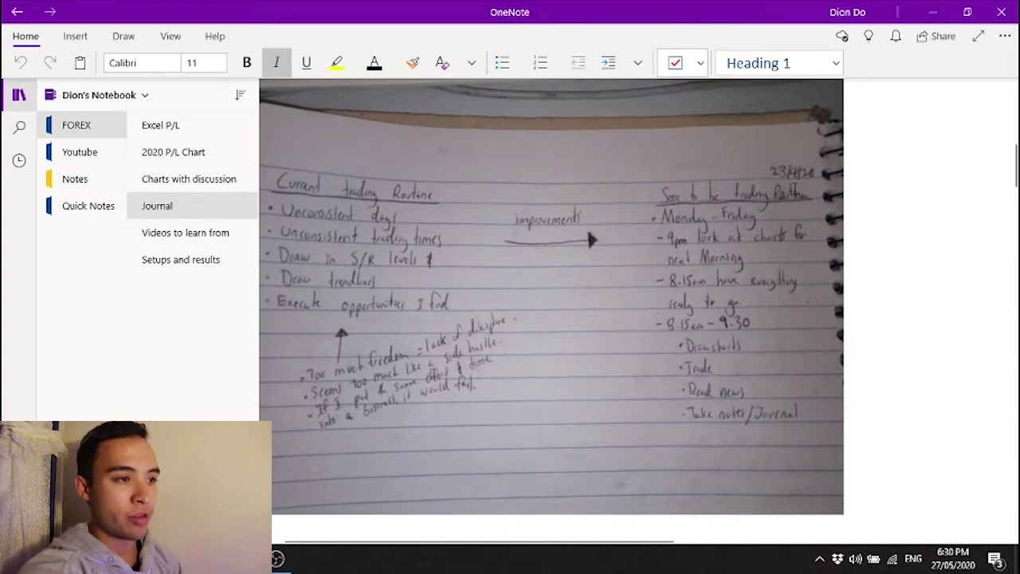
scroll(542, 321, up, 10)
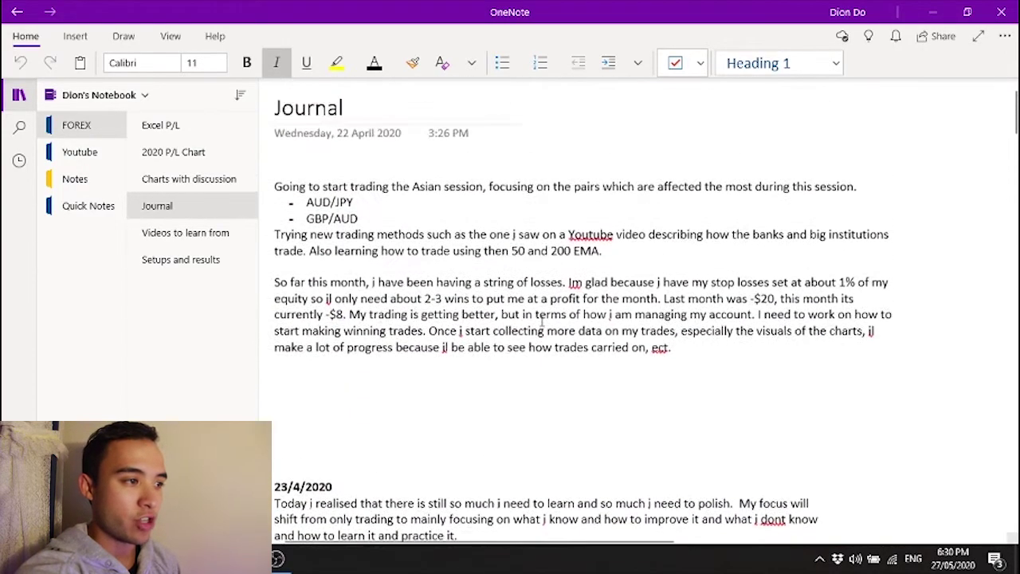
Read down the Journal from the AUD/JPY and GBP/AUD notes to the closing paragraph about counting pips
click(370, 224)
scroll(435, 295, down, 15)
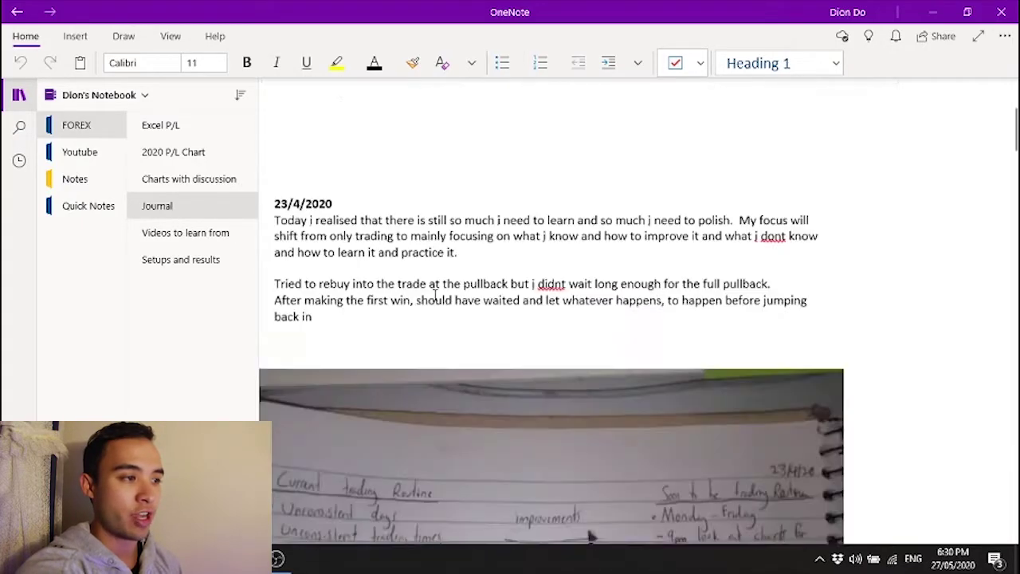
scroll(435, 295, down, 20)
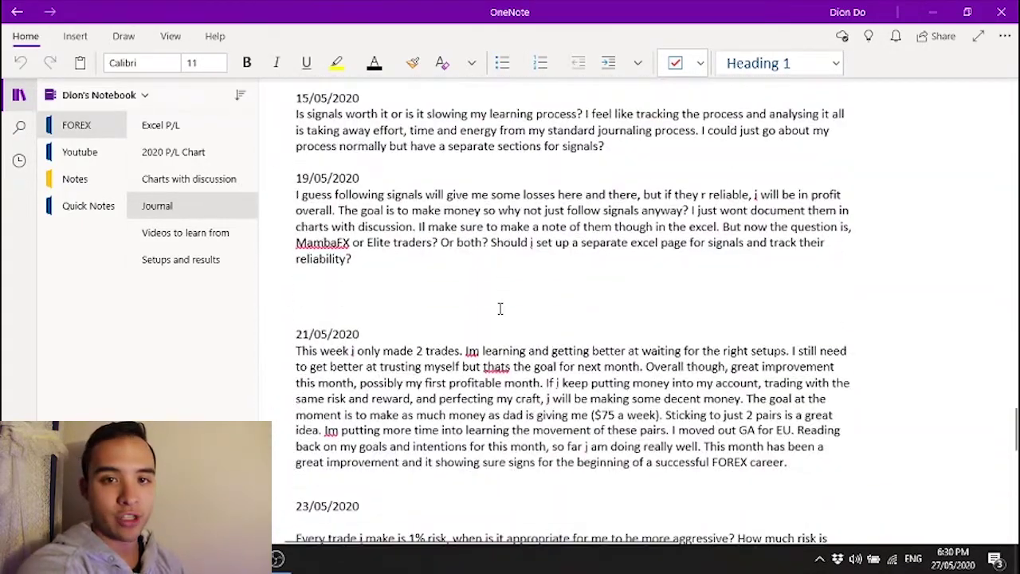
scroll(446, 279, down, 3)
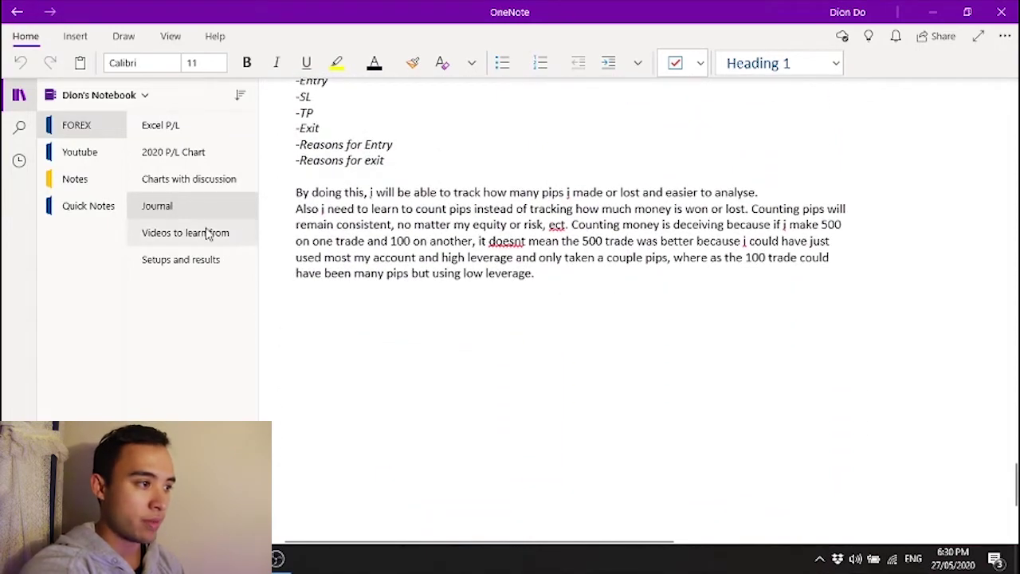
Open the Videos to learn from page and look through its linked videos and the notes beneath them
click(205, 232)
scroll(706, 412, up, 5)
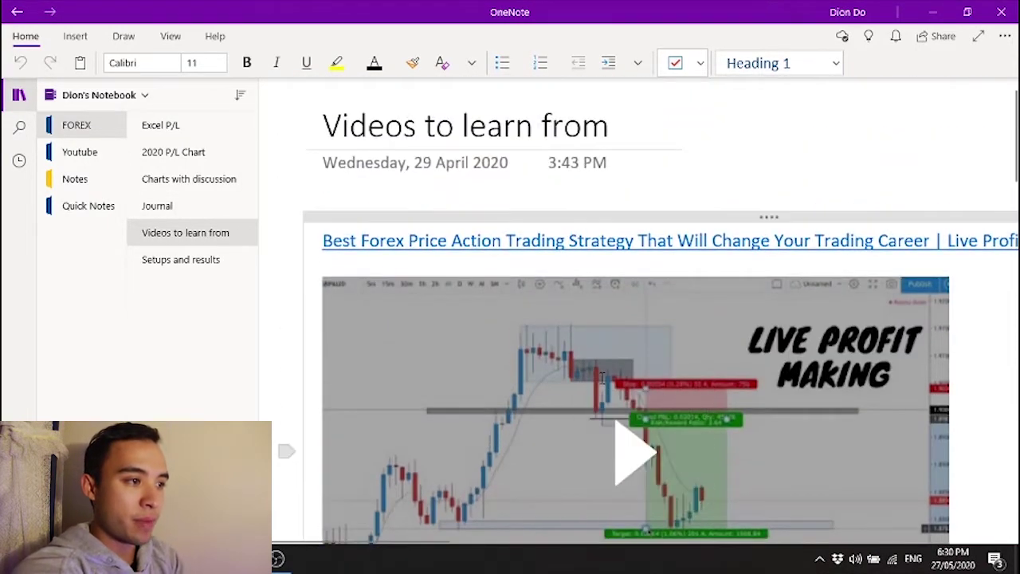
scroll(643, 273, down, 2)
scroll(643, 272, down, 7)
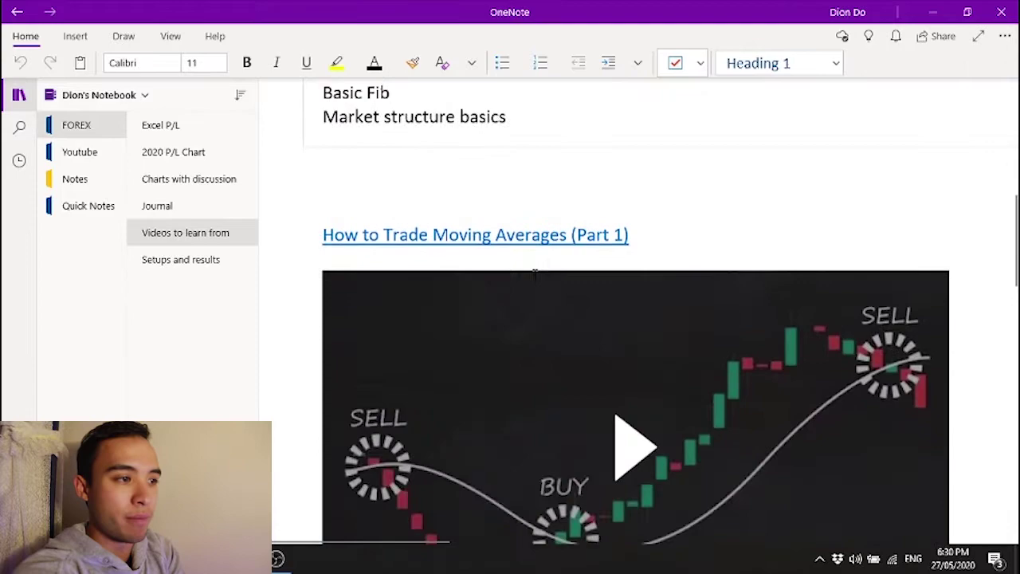
scroll(651, 353, down, 5)
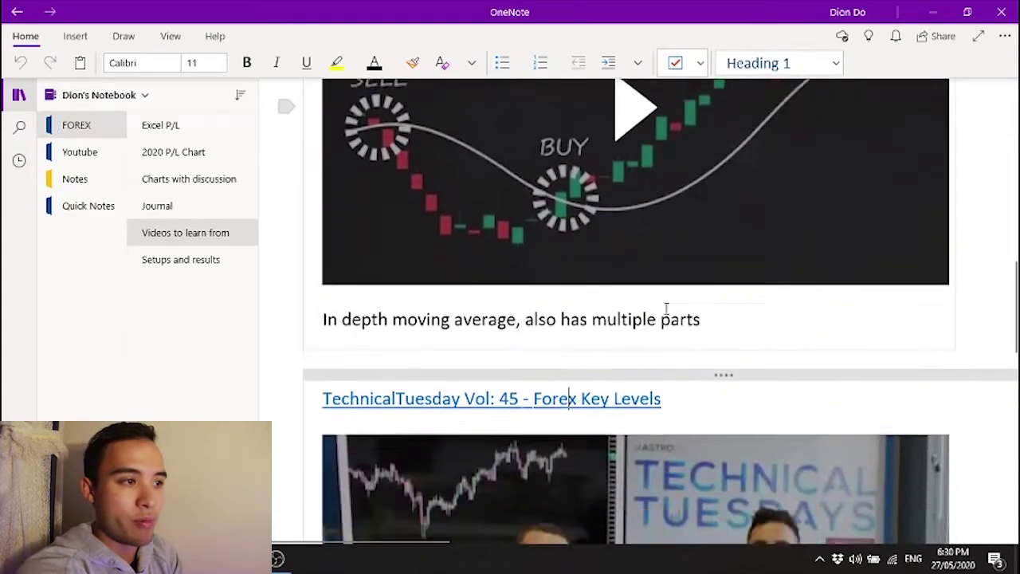
scroll(666, 300, down, 7)
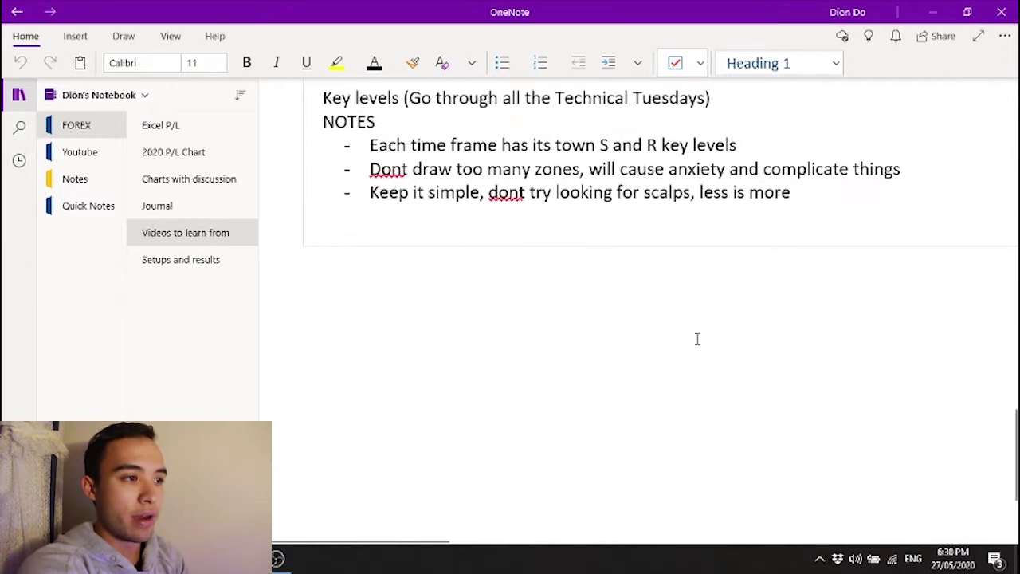
scroll(726, 323, up, 20)
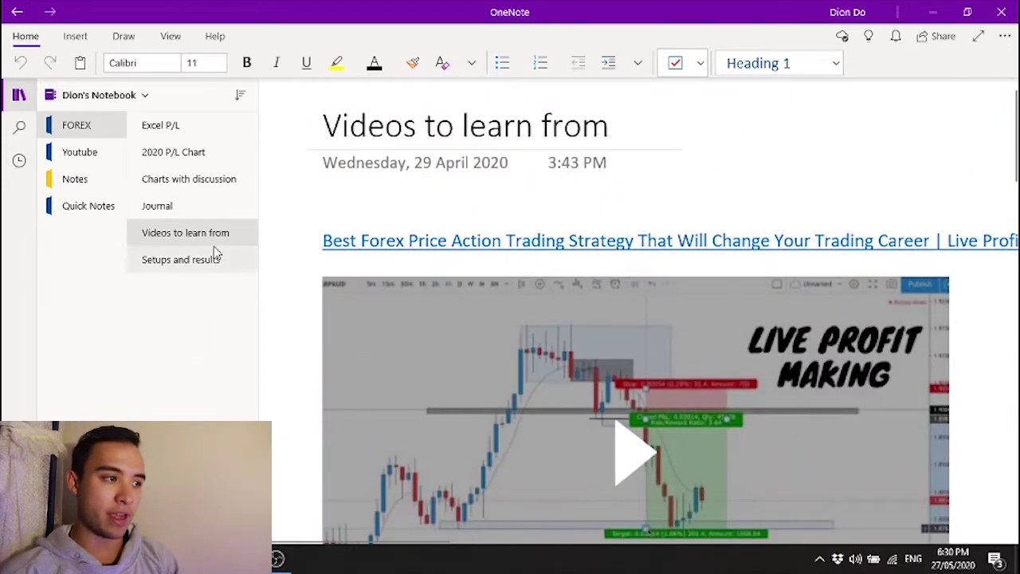
Return to the Charts with discussion page and review the latest short trade's chart, levels and reasons for entering
click(188, 212)
click(189, 184)
scroll(460, 304, down, 1)
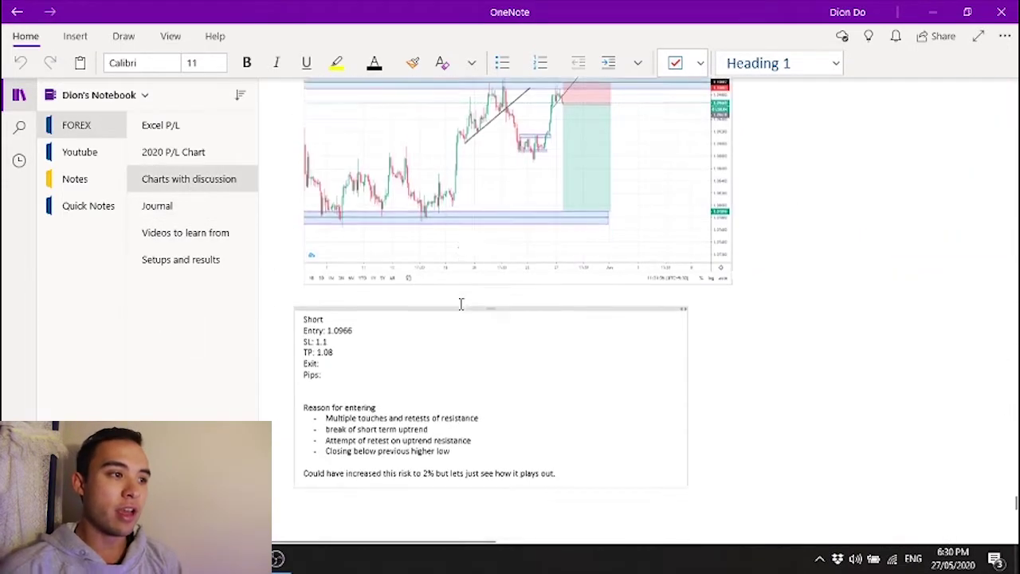
scroll(462, 311, down, 3)
scroll(467, 321, up, 3)
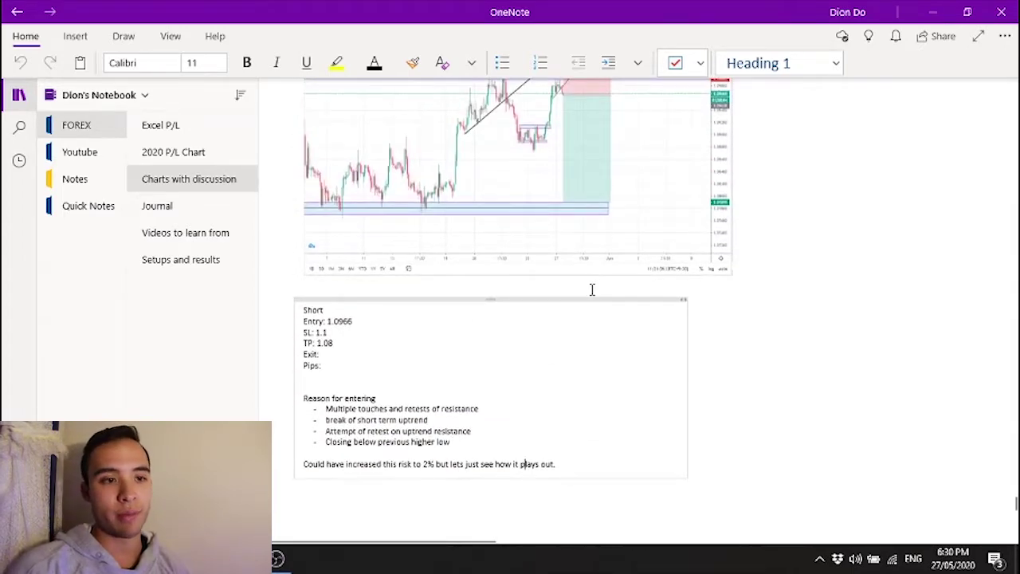
Open the Setups and results page and examine the Tuesday 19/5/2020 charts with their comments
click(192, 262)
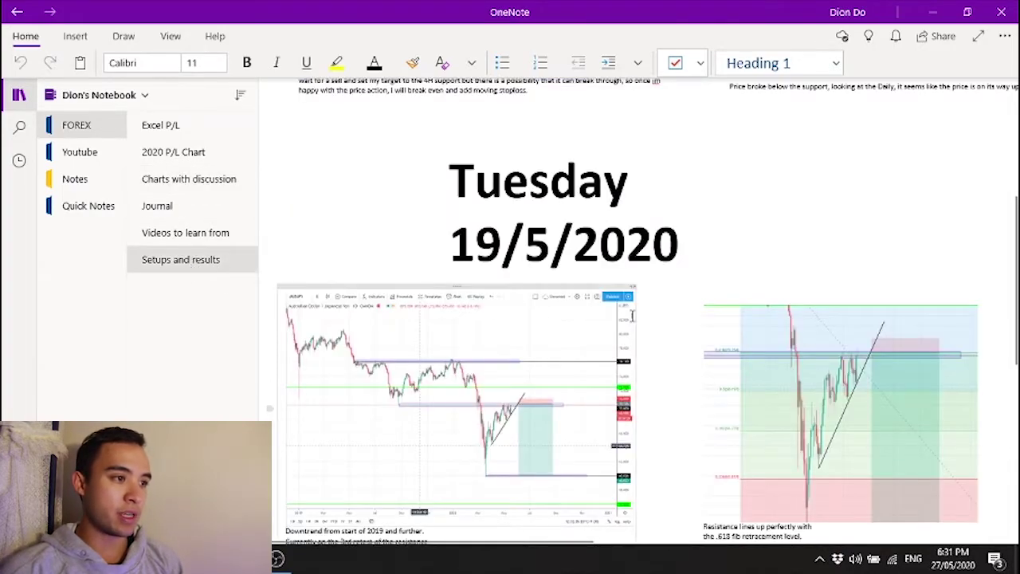
scroll(406, 310, down, 3)
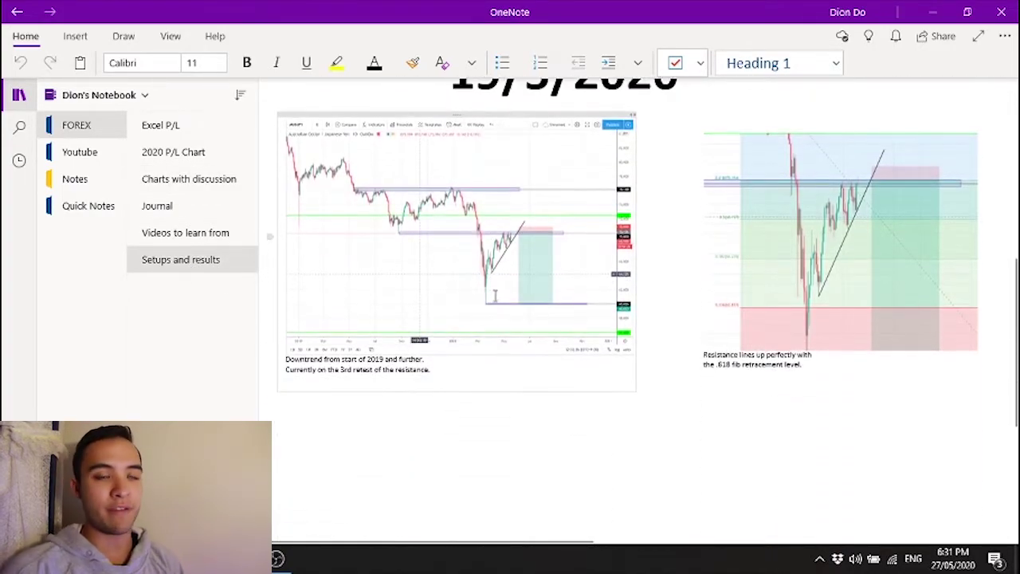
scroll(509, 291, up, 2)
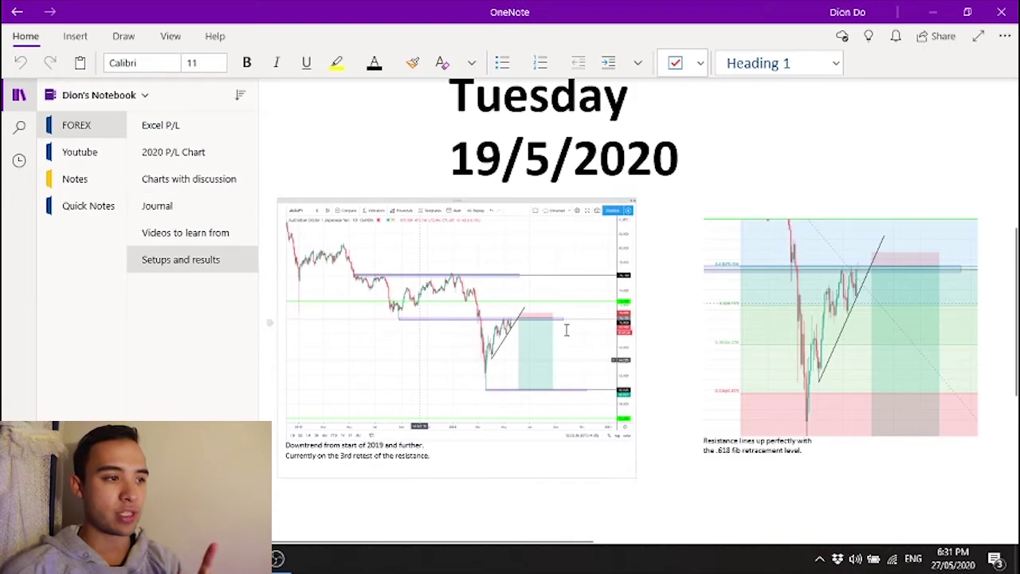
scroll(536, 369, up, 4)
scroll(537, 369, down, 4)
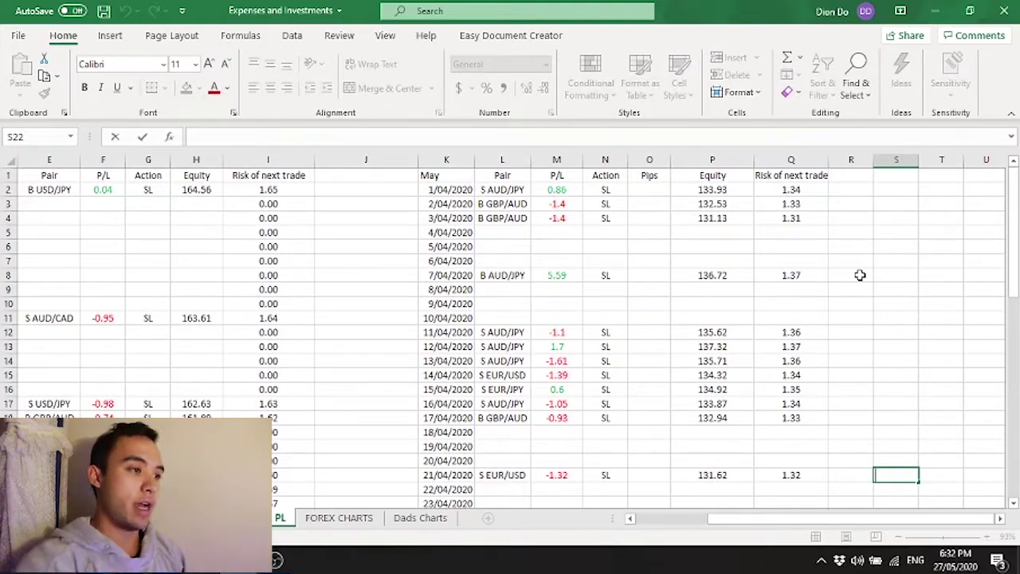
In the Excel Expenses and Investments workbook, leave cell editing and inspect the May heading and the first dates below it
key(Escape)
click(426, 176)
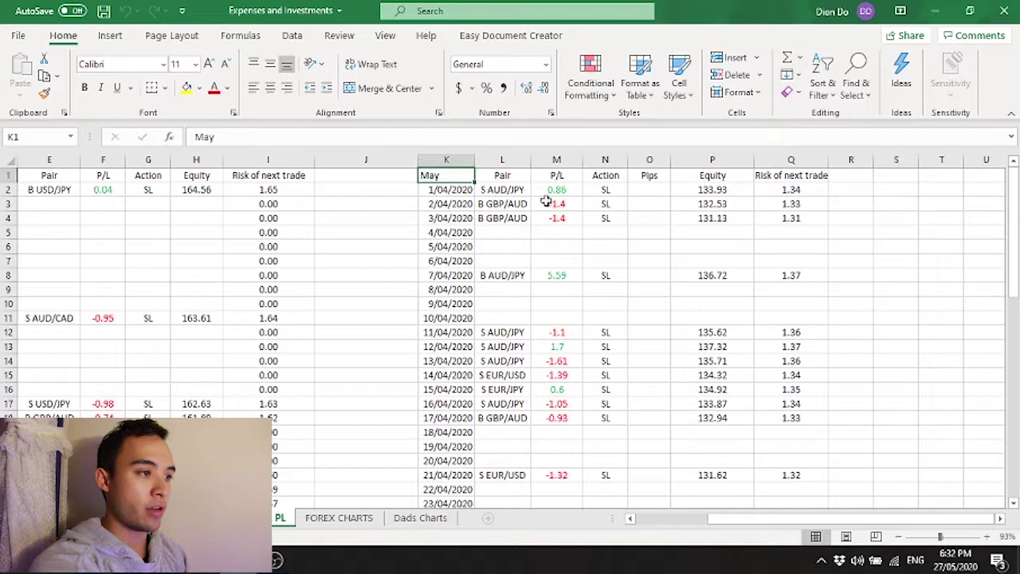
click(908, 231)
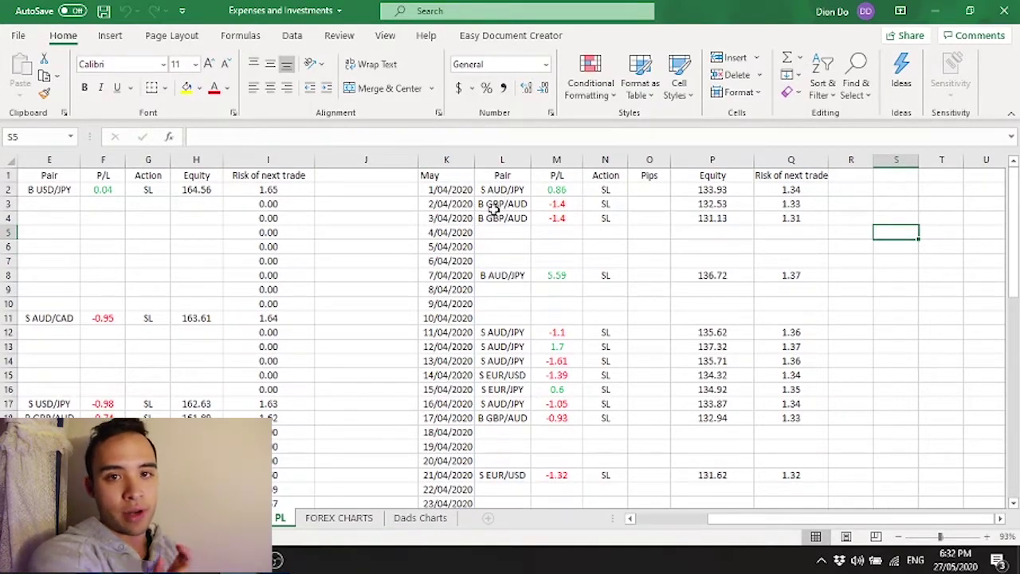
drag(451, 191, 451, 205)
click(906, 231)
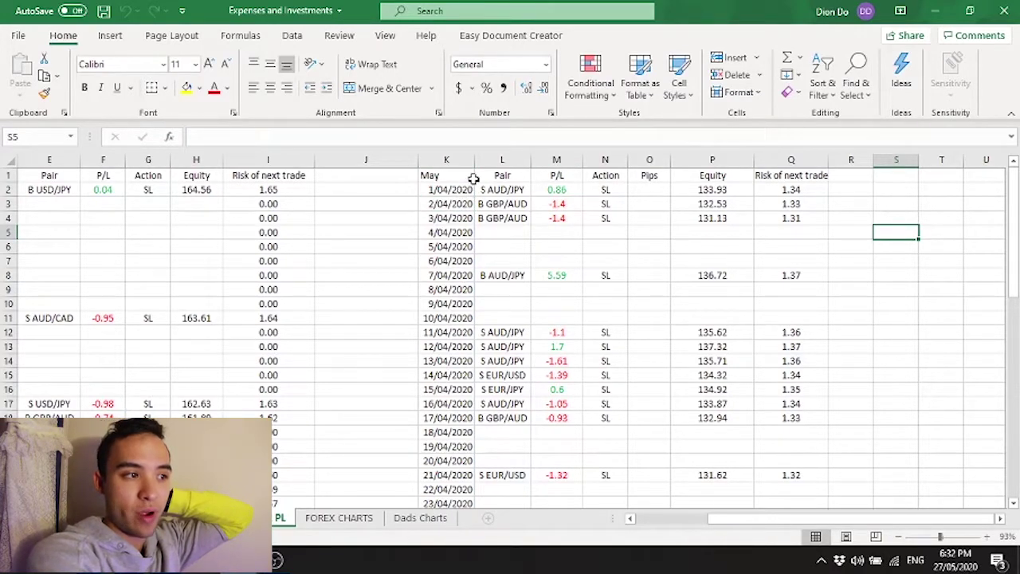
Look through the May trade rows and the P/L column, starting from the first AUD/JPY result
scroll(510, 215, down, 2)
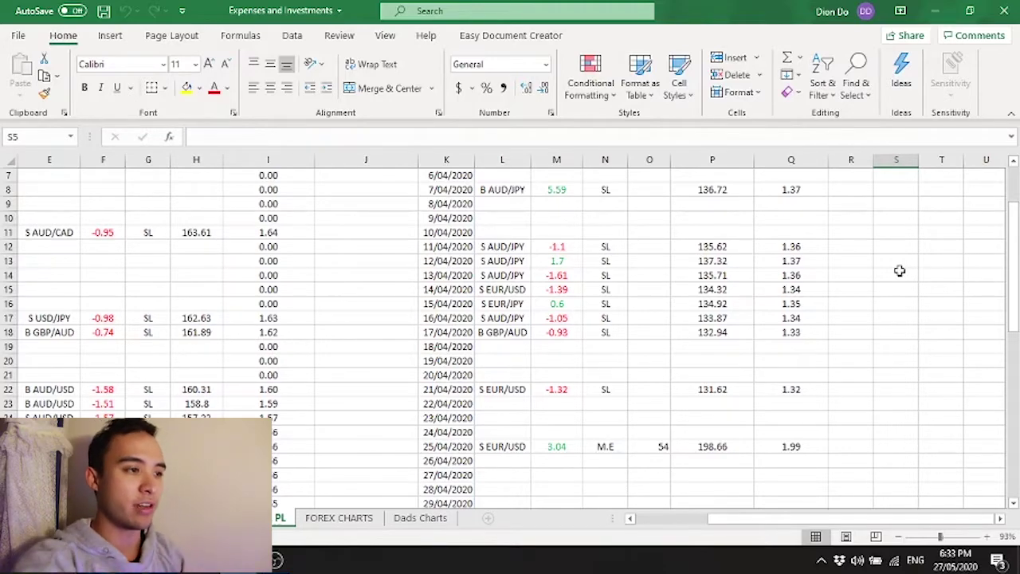
scroll(898, 253, up, 2)
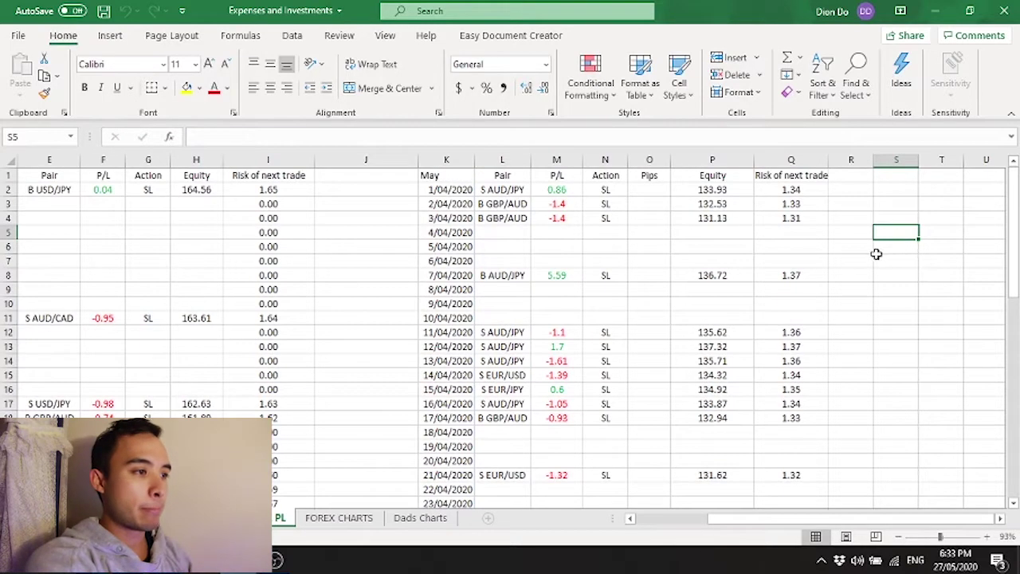
click(557, 189)
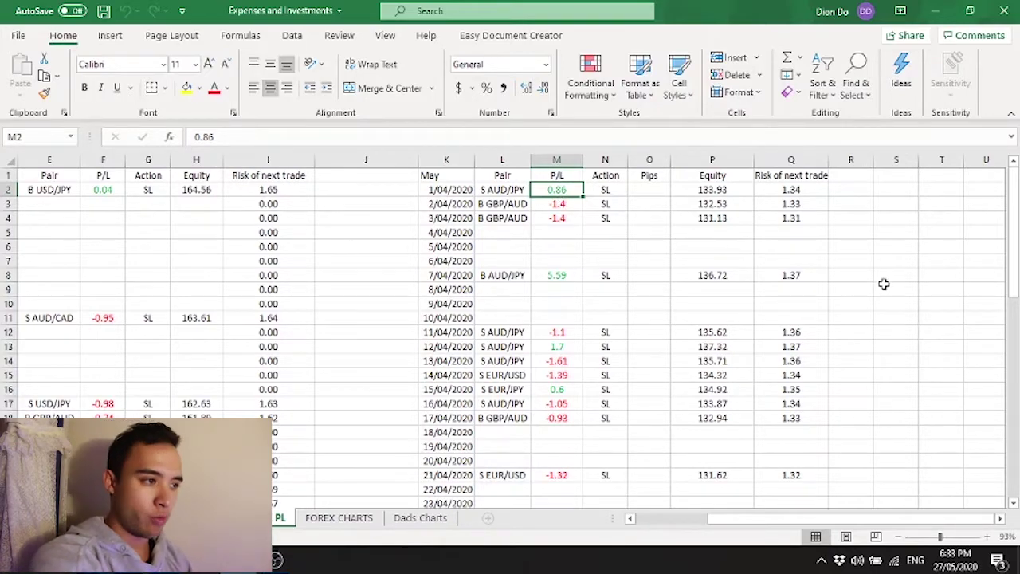
scroll(884, 284, down, 3)
scroll(881, 293, up, 3)
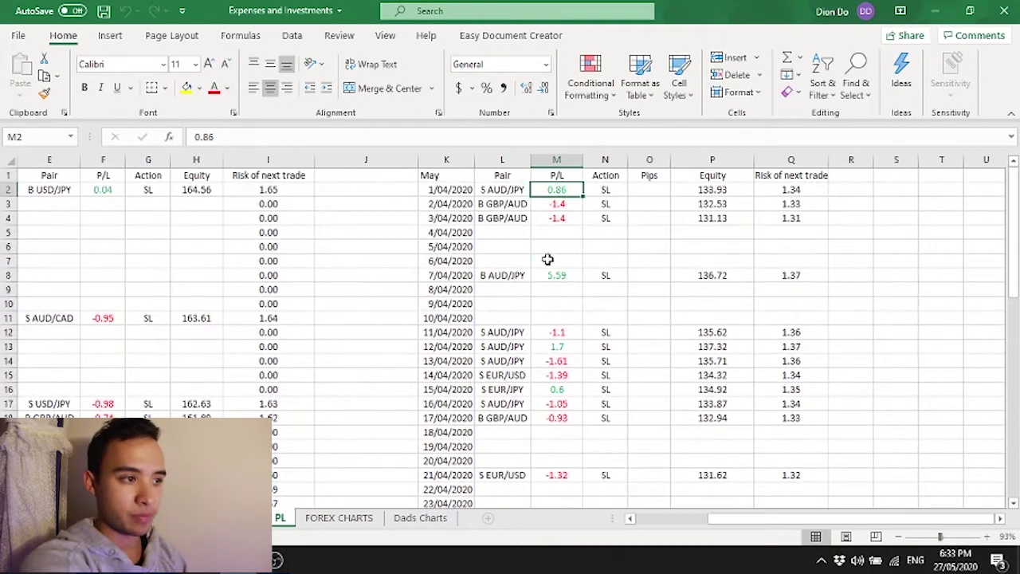
Examine the May Action column, from its heading and the first SL entry to the M.E entry on the 25/04/2020 EUR/USD trade
click(613, 176)
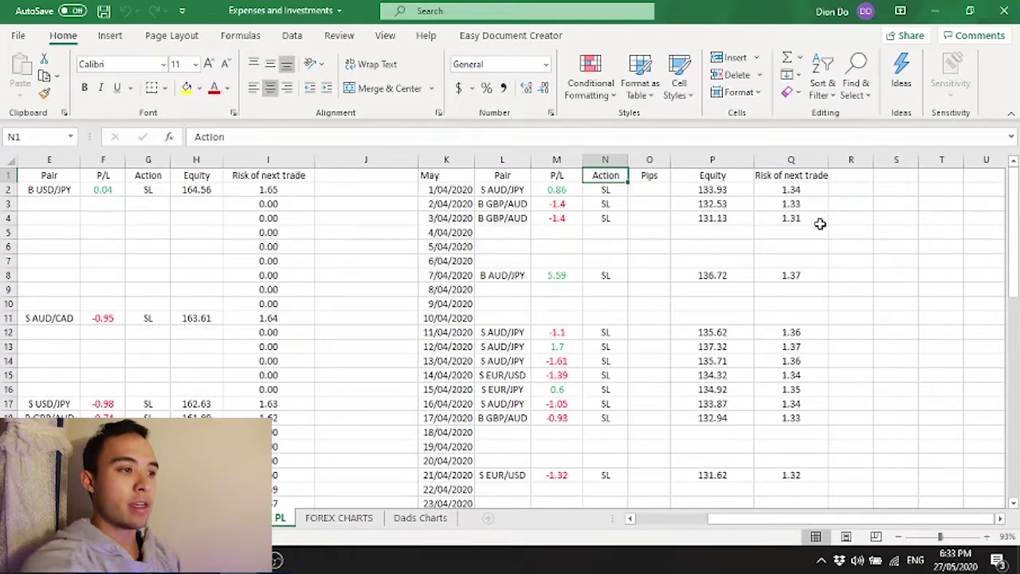
scroll(591, 202, down, 3)
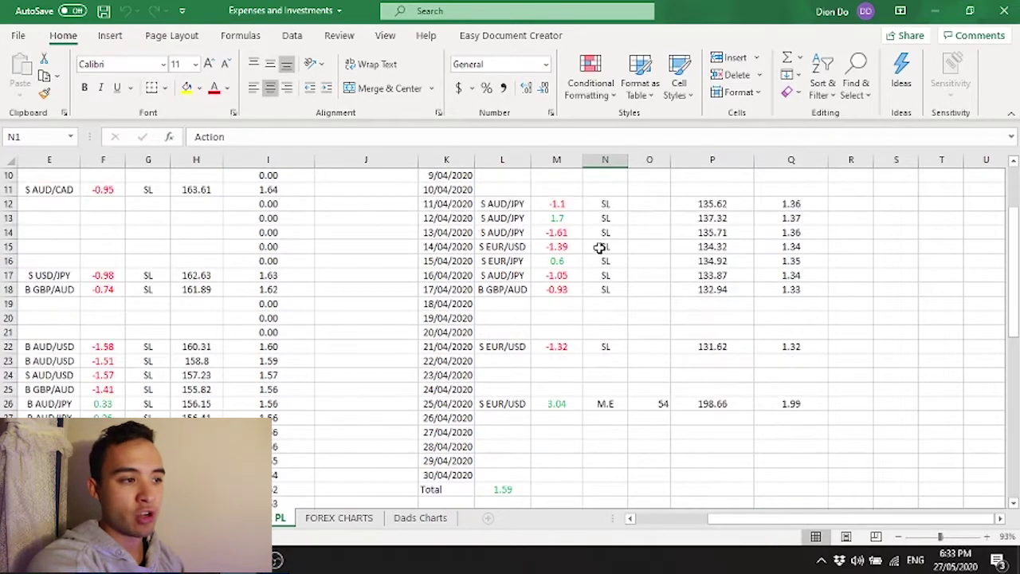
scroll(603, 271, up, 3)
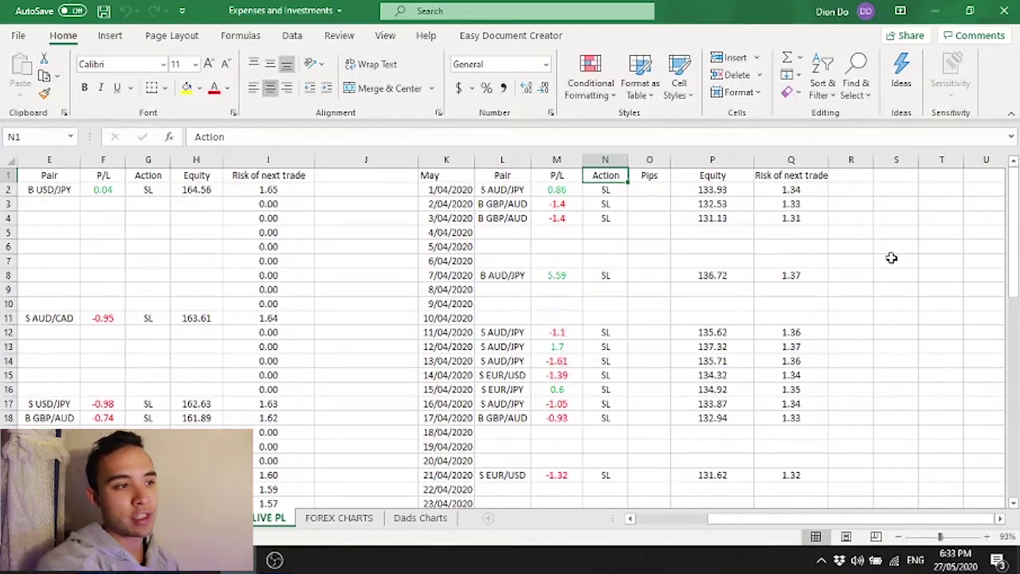
click(599, 194)
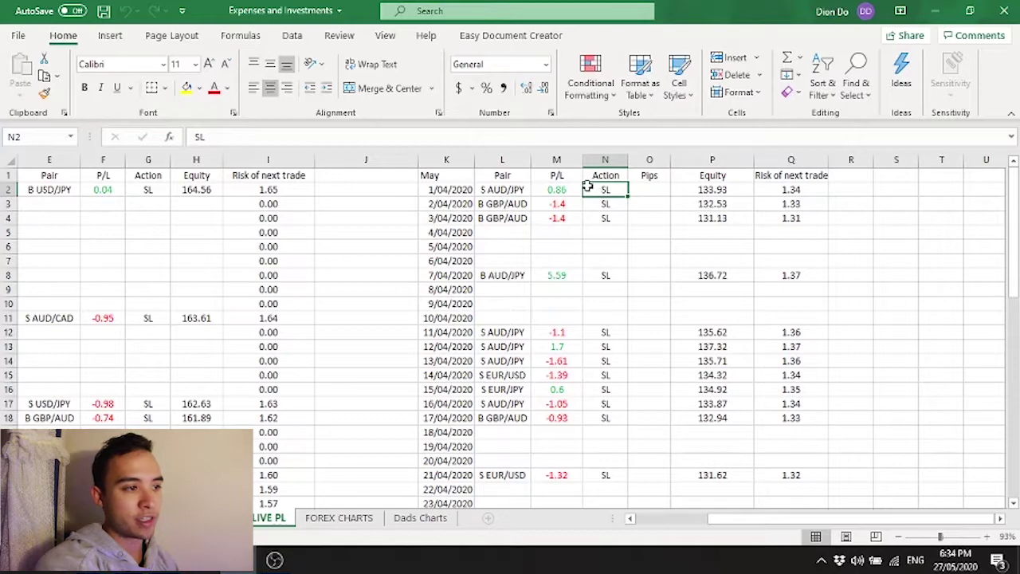
click(574, 191)
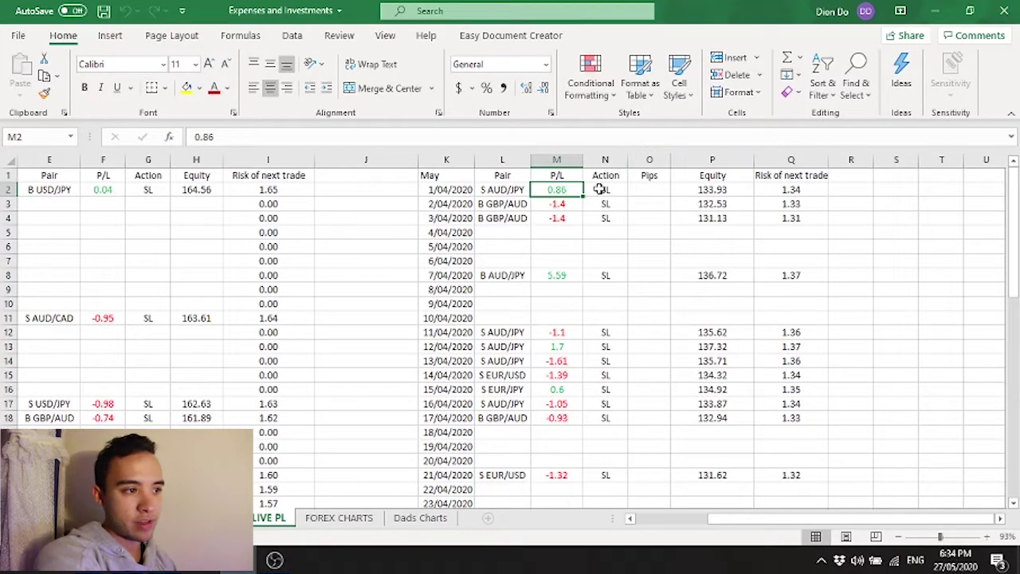
scroll(619, 272, down, 2)
click(608, 449)
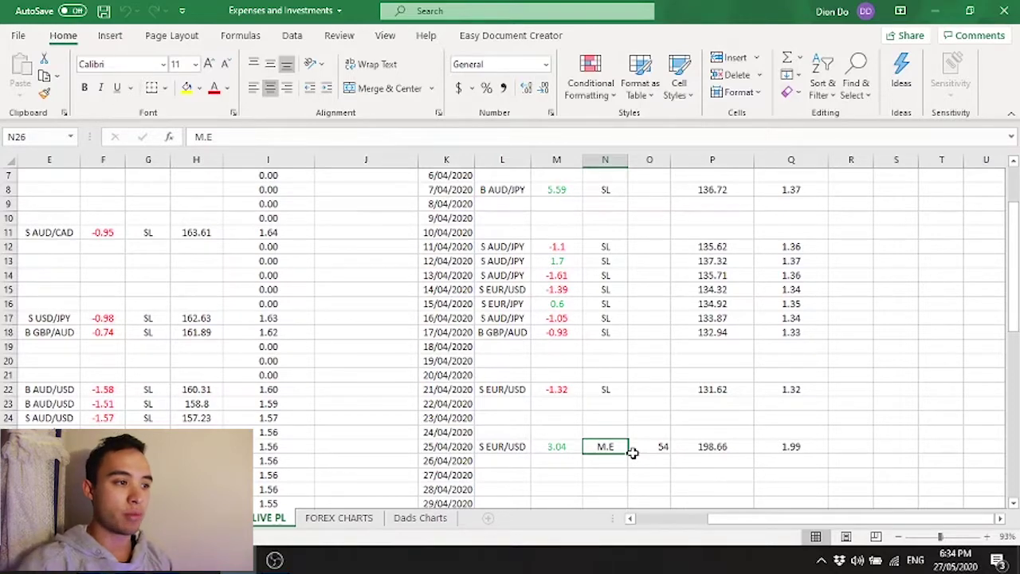
Check the formula of the May Total, and return to the Action entry of the 25/04/2020 EUR/USD trade
scroll(632, 452, down, 2)
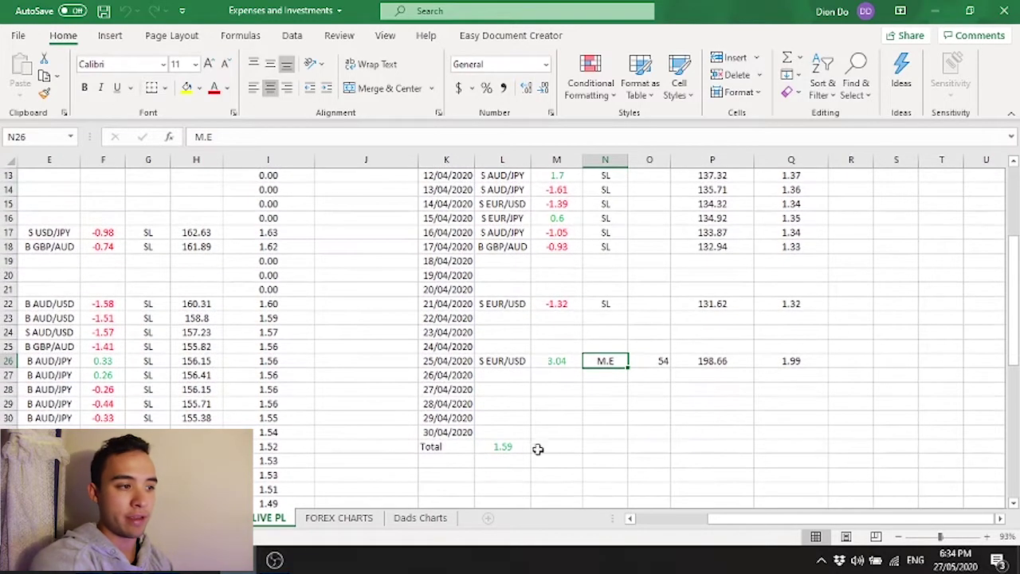
click(488, 452)
scroll(661, 442, up, 2)
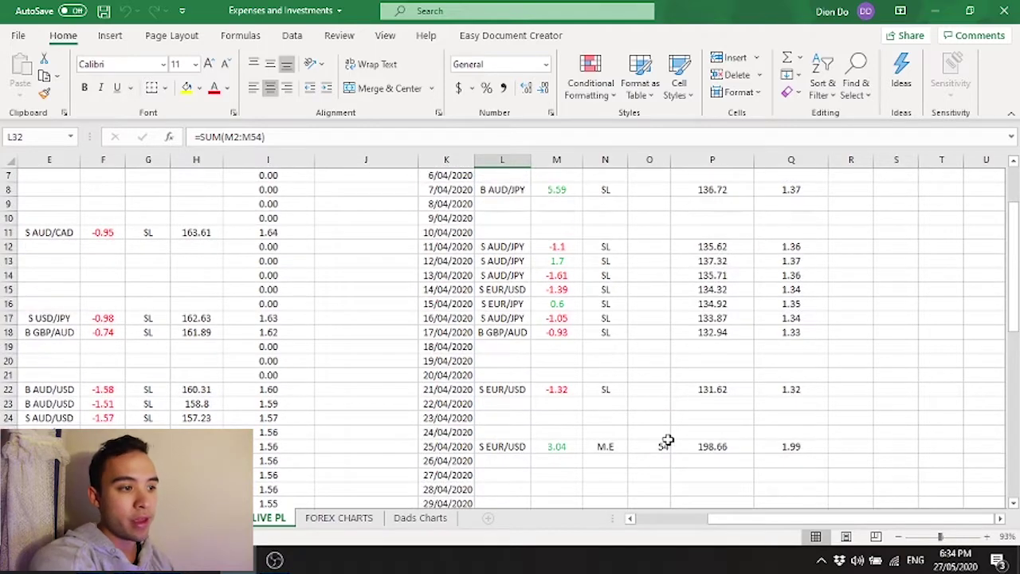
scroll(651, 459, up, 2)
scroll(658, 228, down, 3)
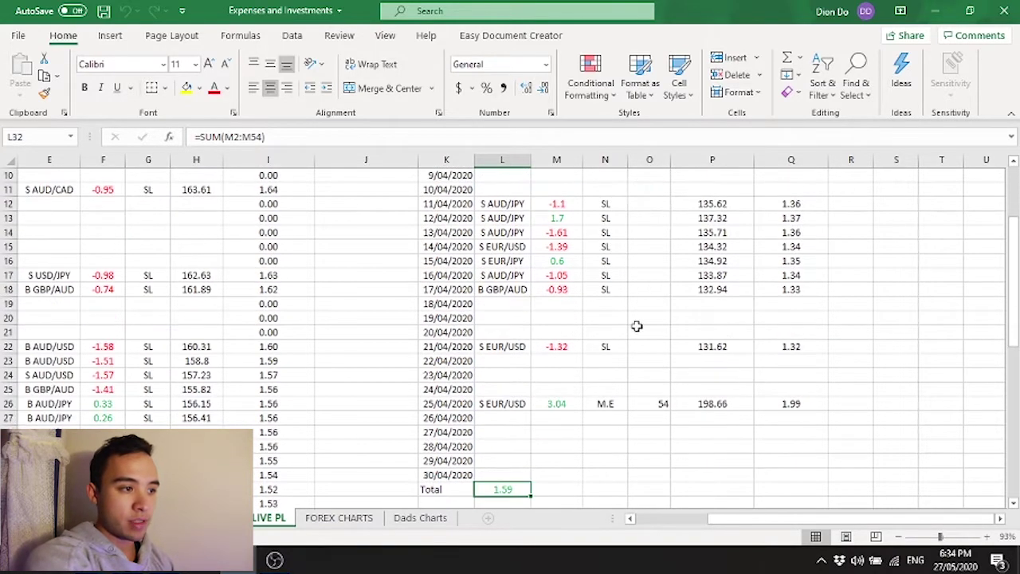
click(620, 405)
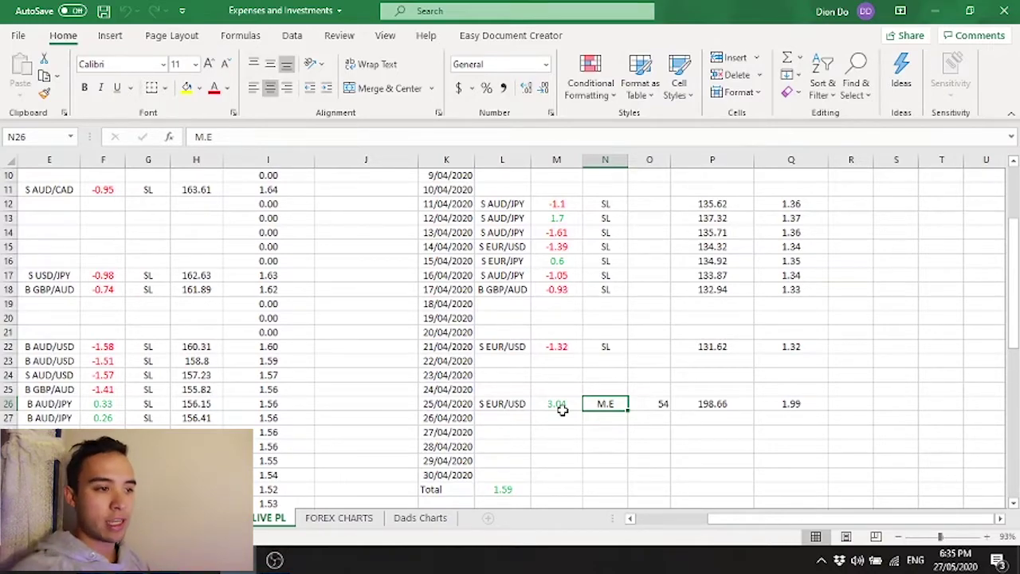
Inspect the May Equity column's formulas in P2, P18, P22 and P26
scroll(606, 358, up, 3)
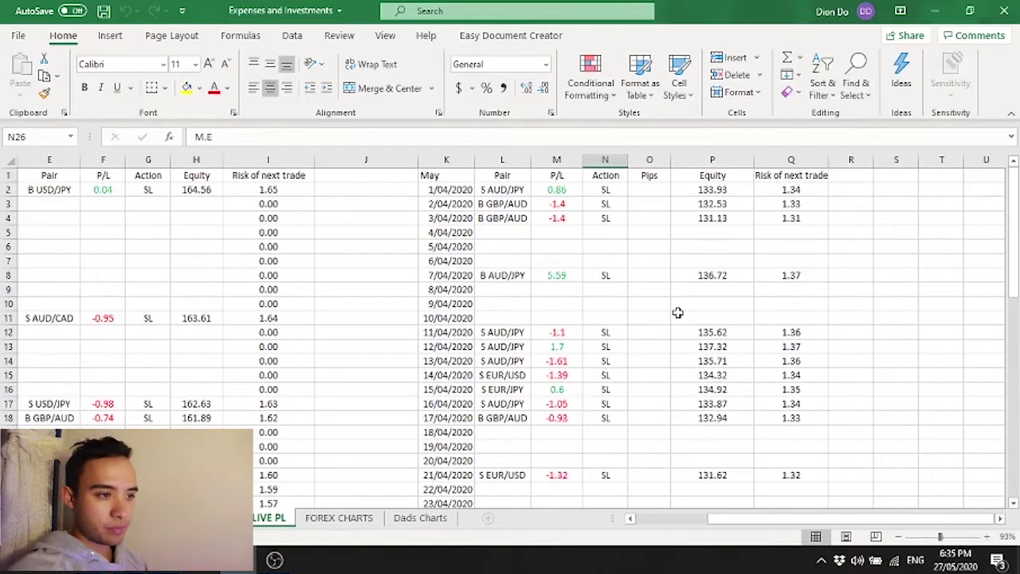
click(713, 175)
click(722, 190)
scroll(725, 203, down, 2)
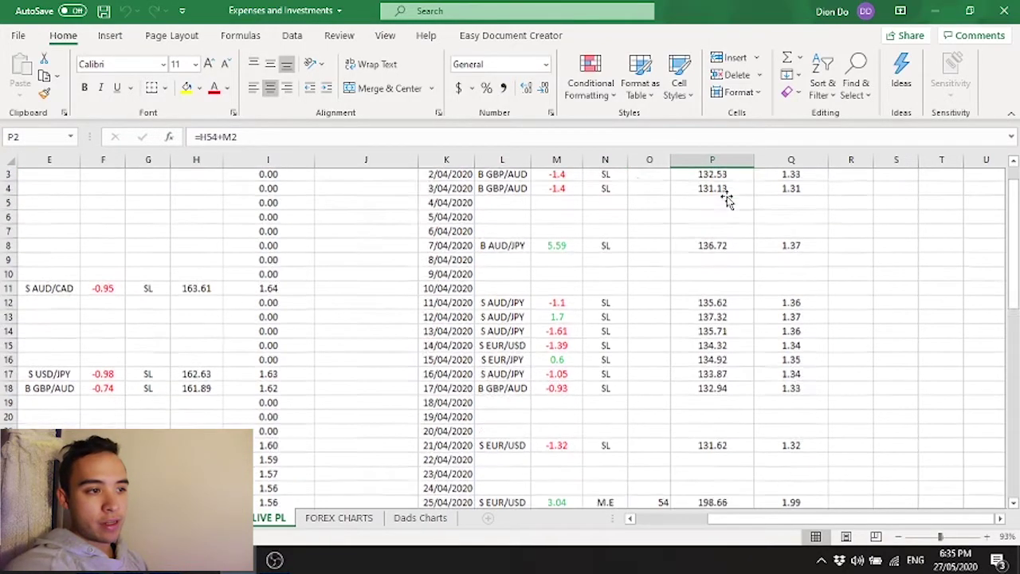
scroll(728, 214, down, 2)
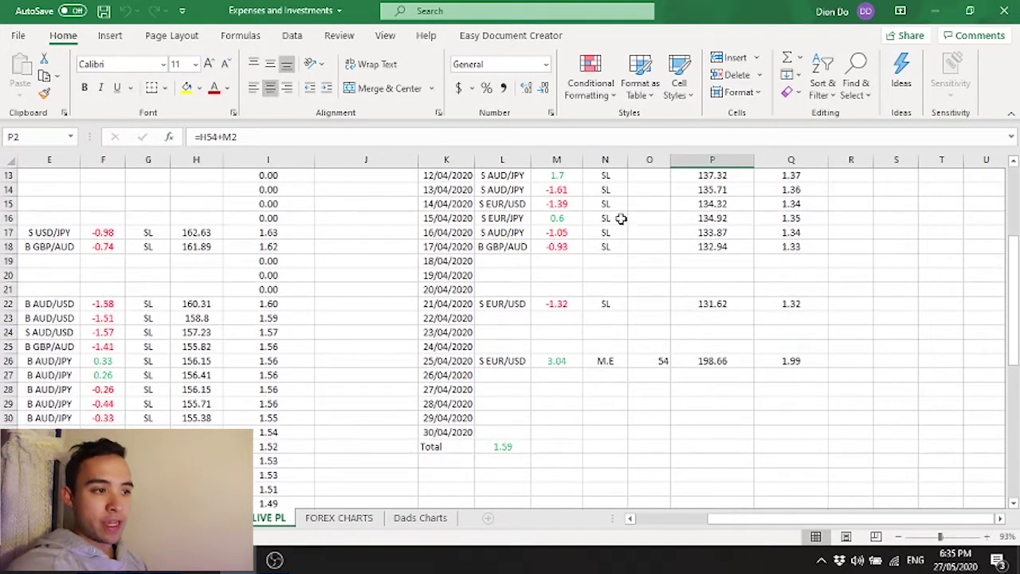
click(723, 248)
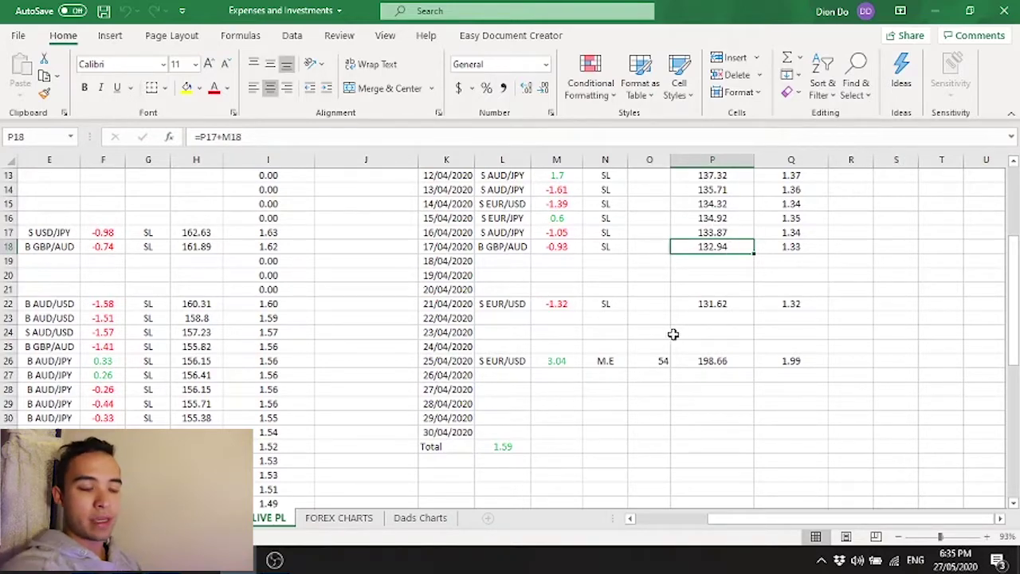
click(732, 298)
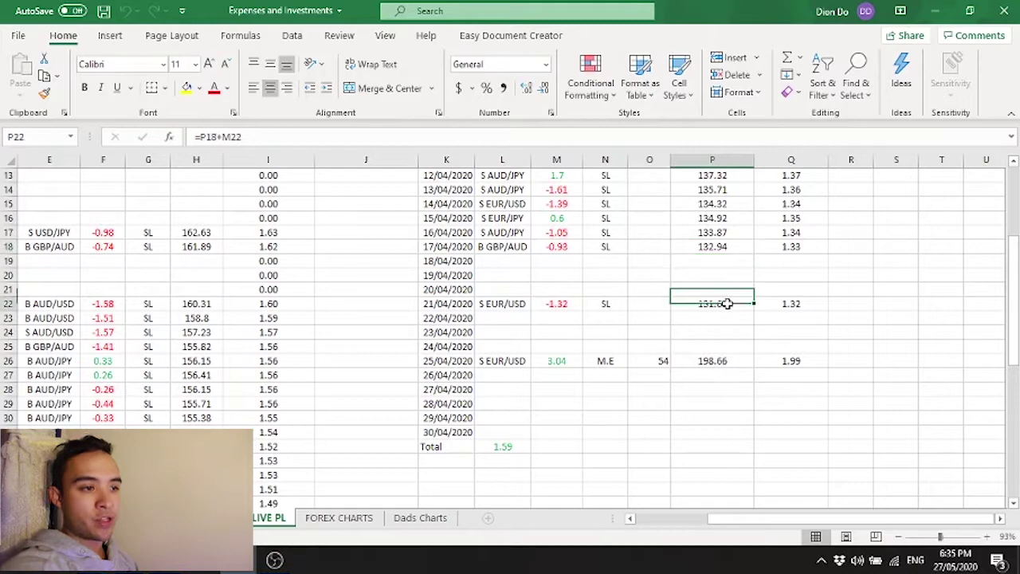
click(749, 365)
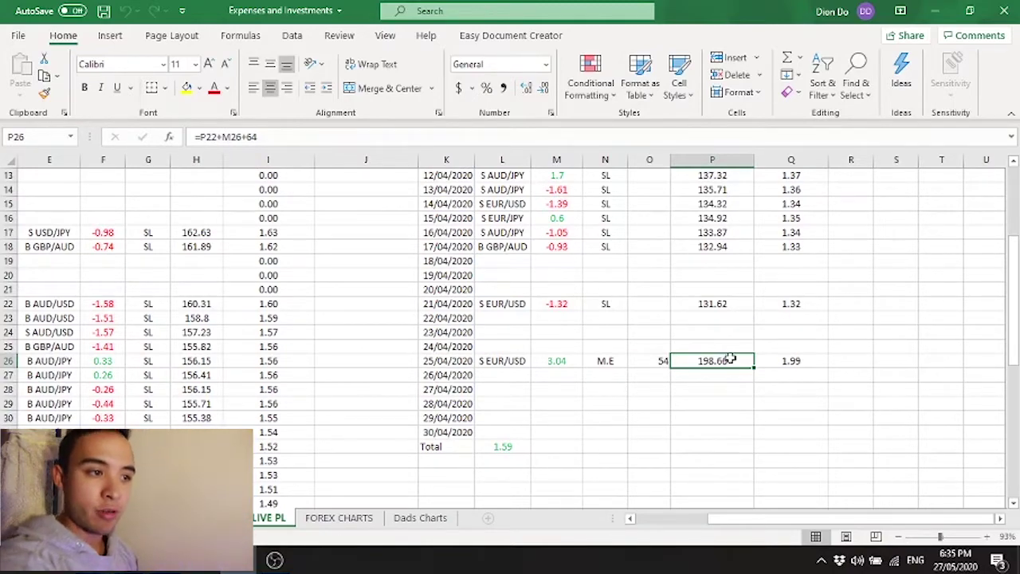
Examine the Risk of next trade column for May, including the formula in the 25/04/2020 row
scroll(785, 357, up, 4)
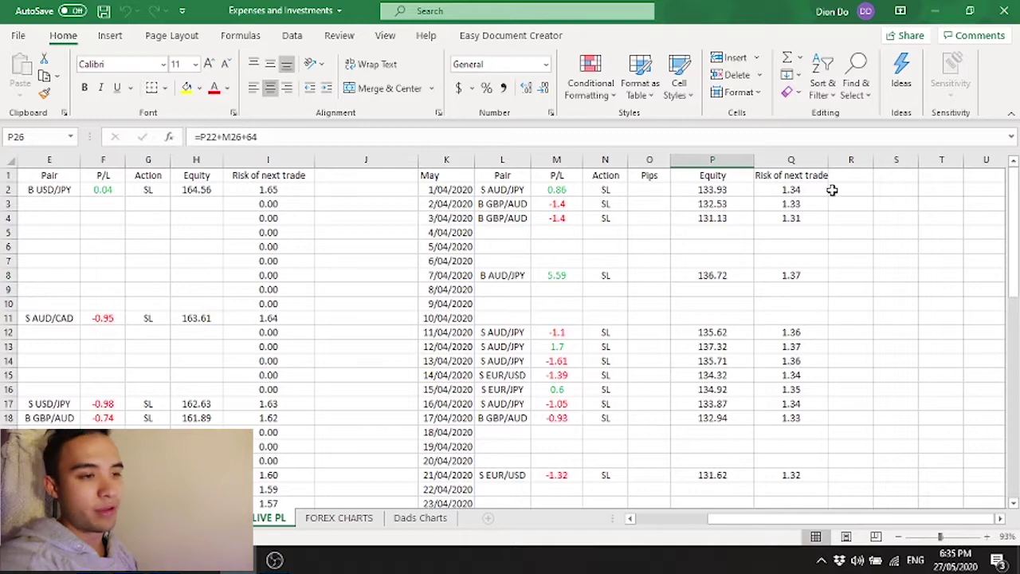
scroll(820, 198, down, 1)
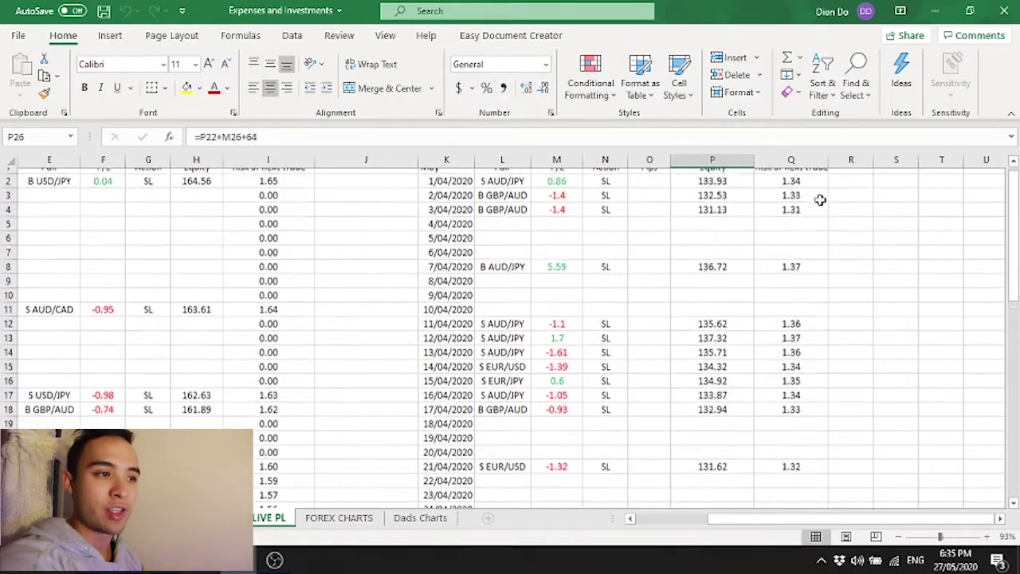
scroll(821, 200, down, 5)
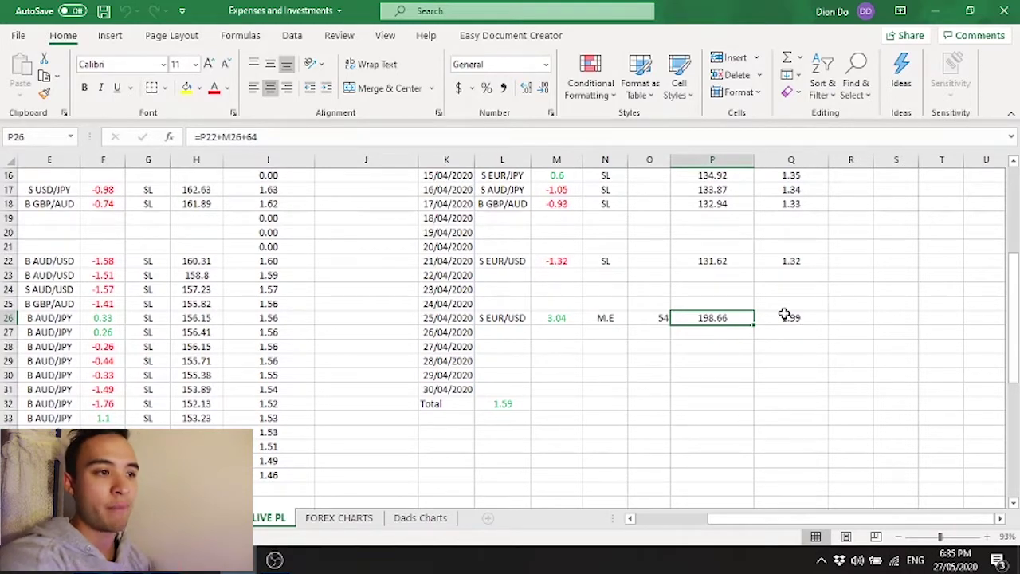
click(824, 319)
scroll(845, 343, up, 2)
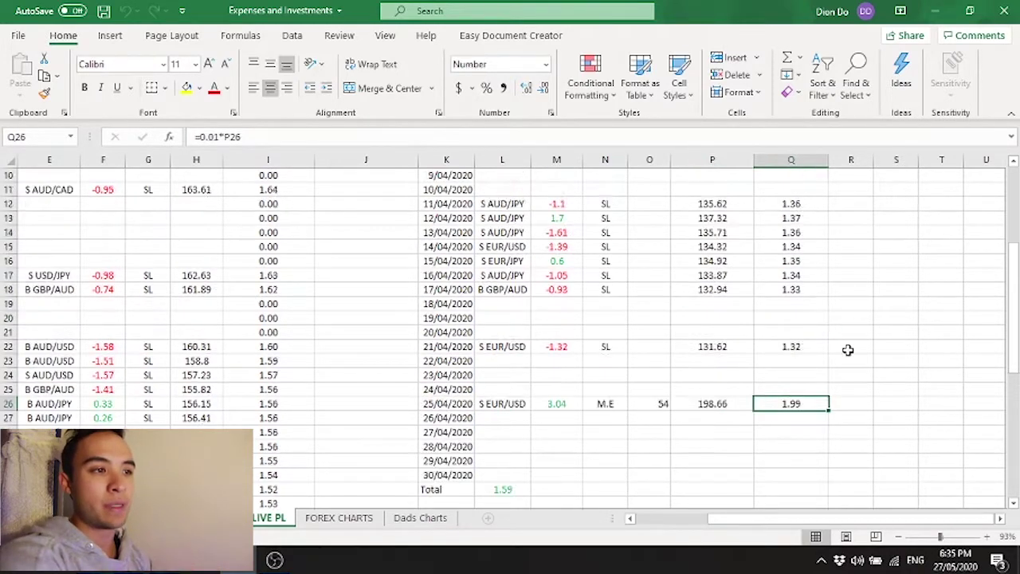
scroll(848, 350, up, 3)
scroll(860, 342, down, 2)
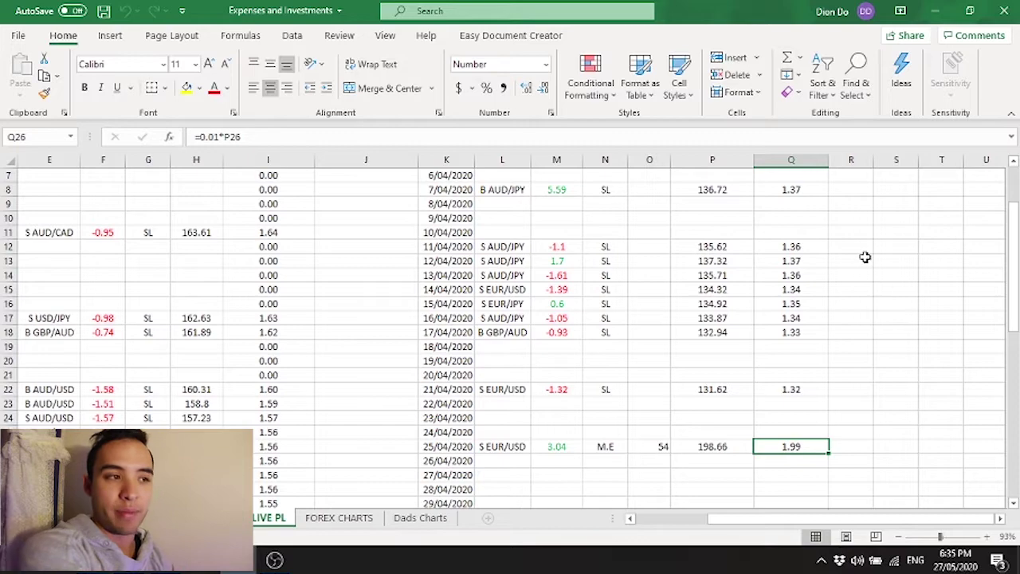
scroll(888, 323, up, 2)
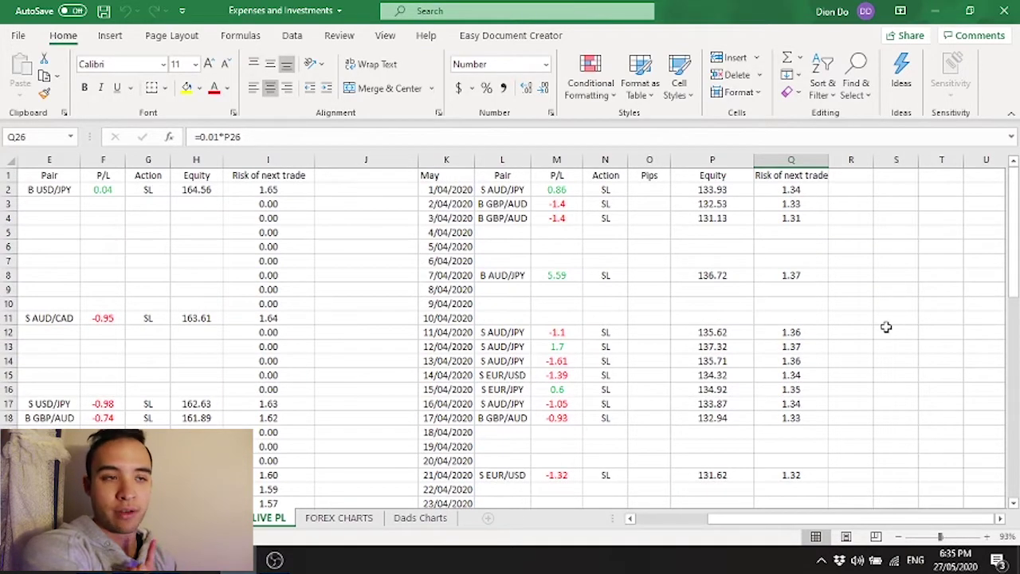
scroll(844, 335, down, 4)
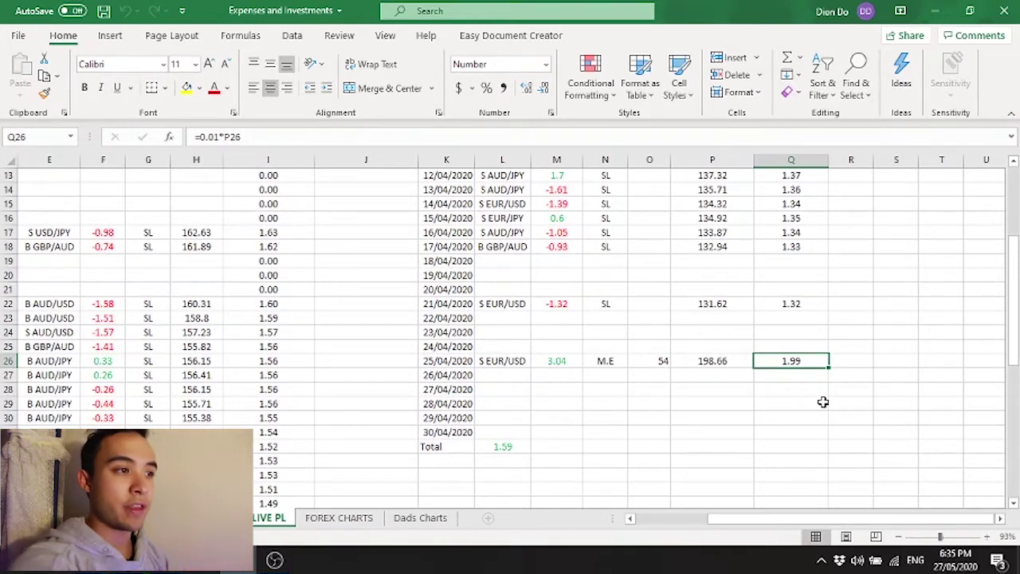
scroll(823, 402, up, 4)
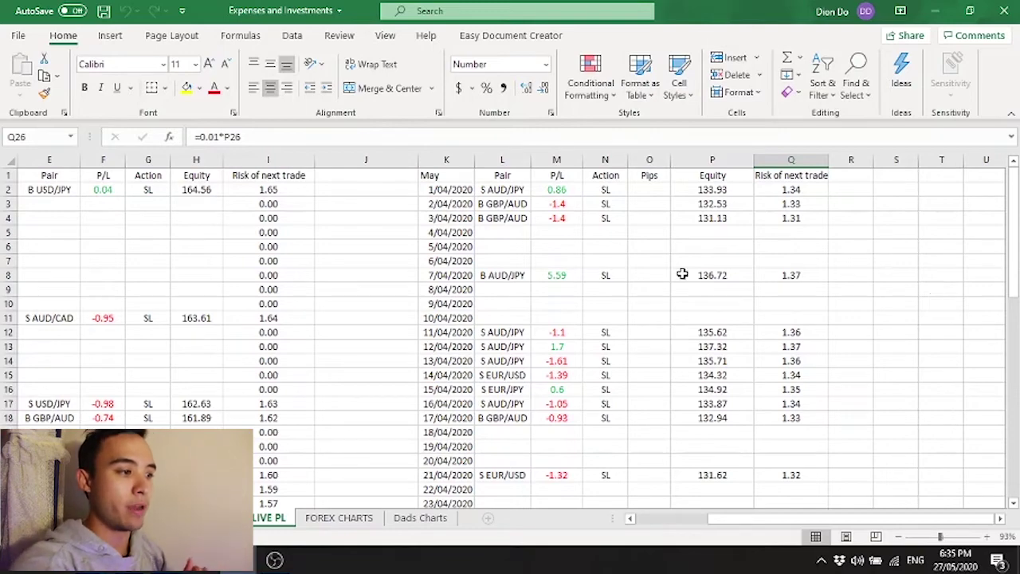
Switch to OneNote, open the Excel P/L page in the FOREX section and view the May table down to its Total row
key(alt+Tab)
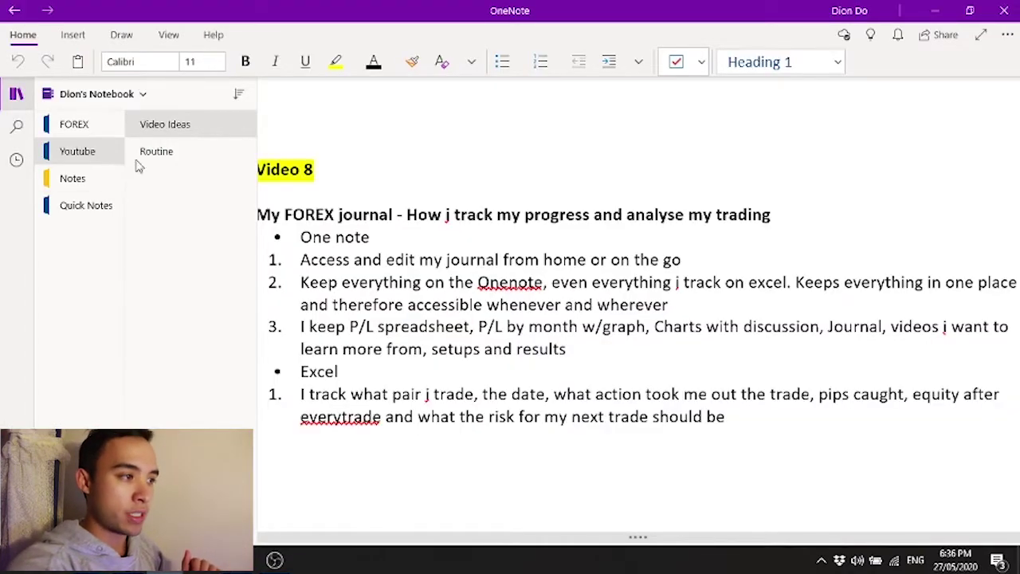
click(68, 125)
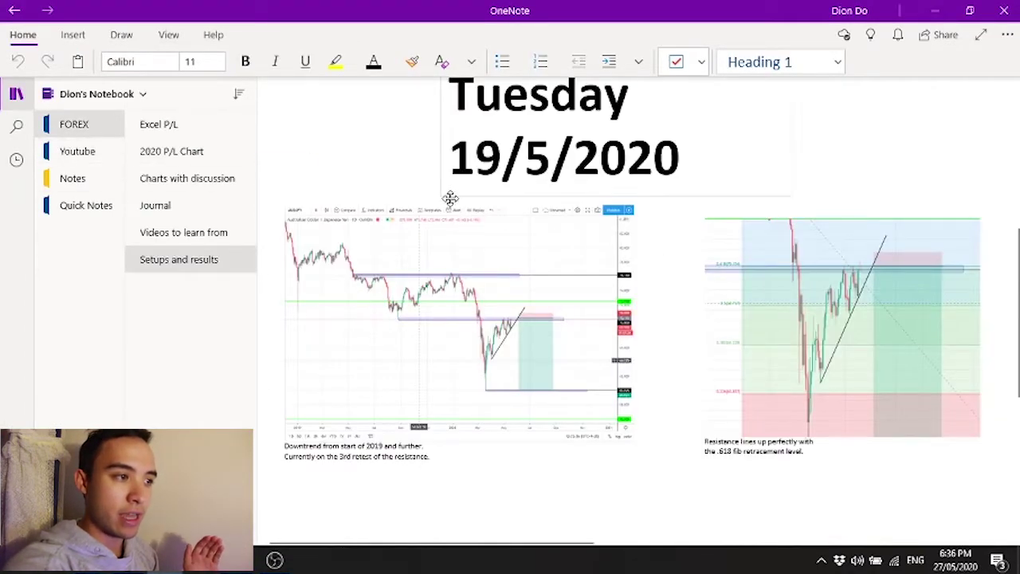
click(235, 127)
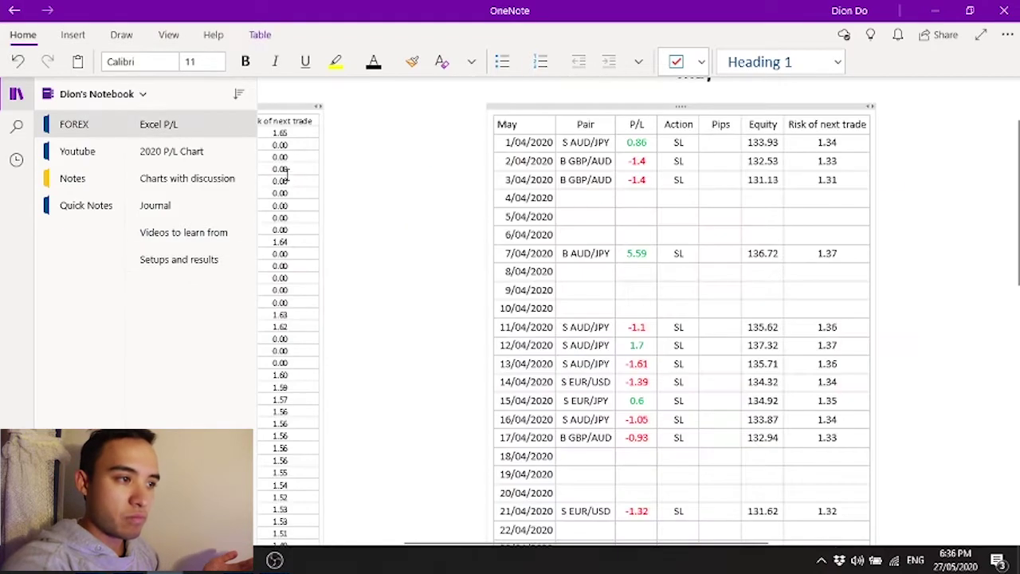
scroll(773, 239, down, 5)
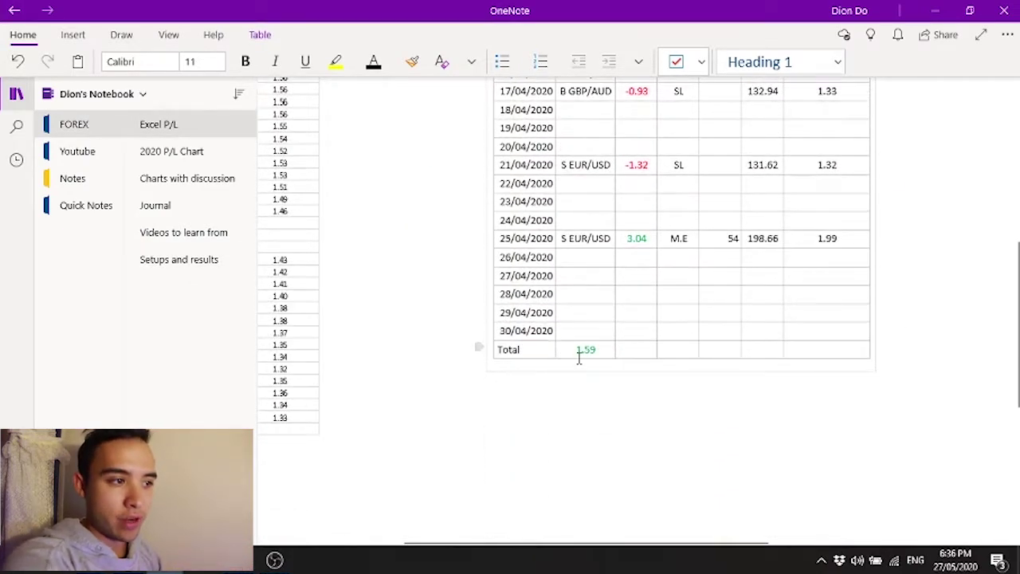